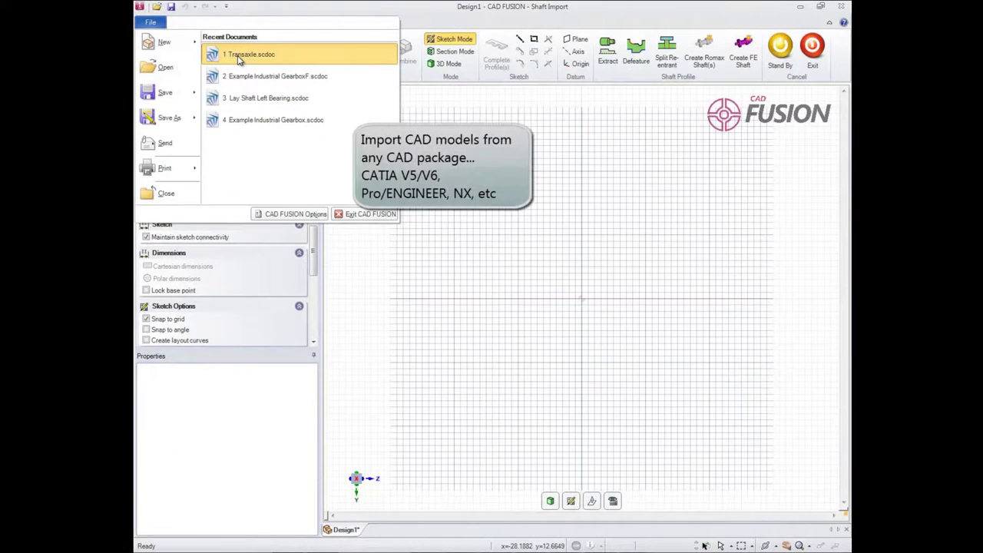
- Open the recent Transaxle design and extract the profile of one of its shafts
left_click(239, 61)
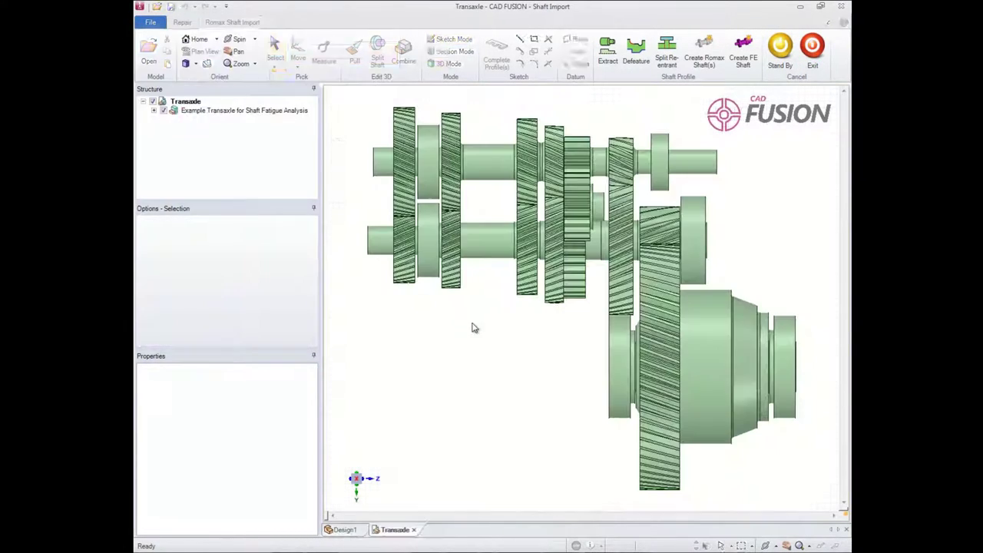
middle_click_drag(466, 335, 501, 323)
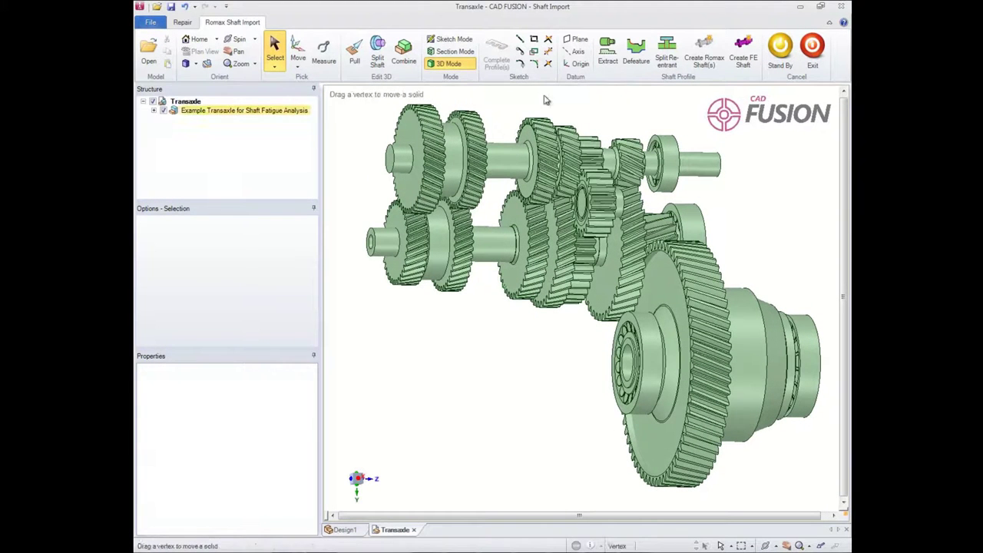
left_click(606, 47)
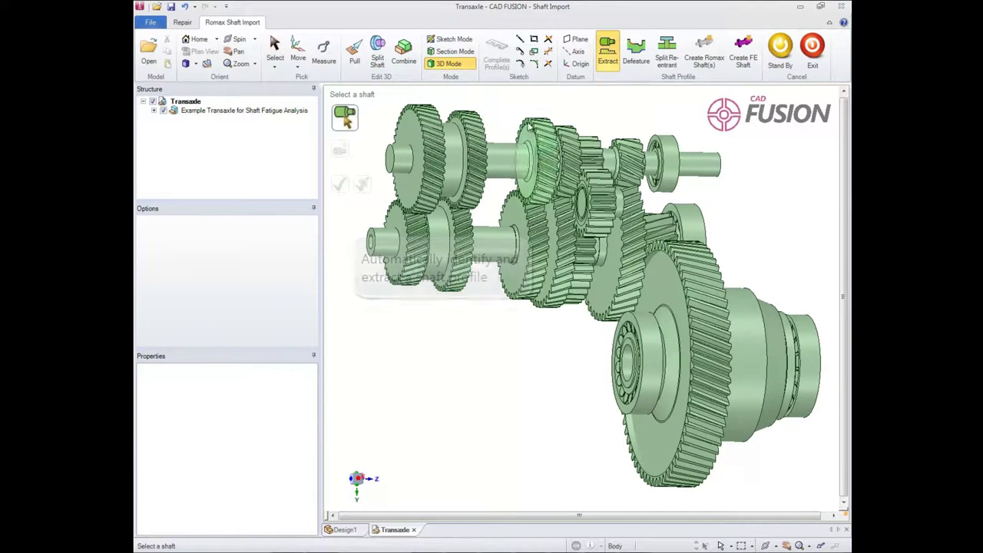
left_click(507, 149)
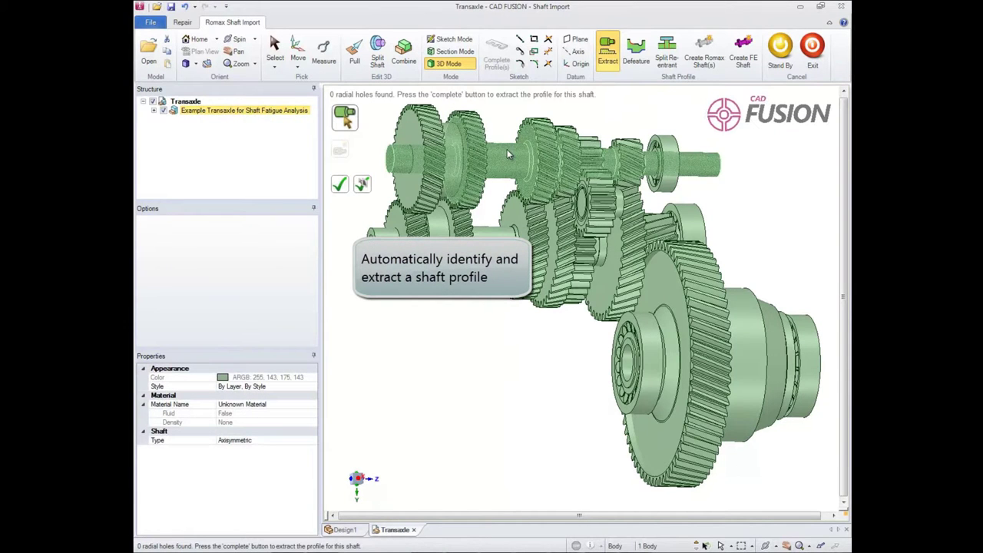
left_click(343, 186)
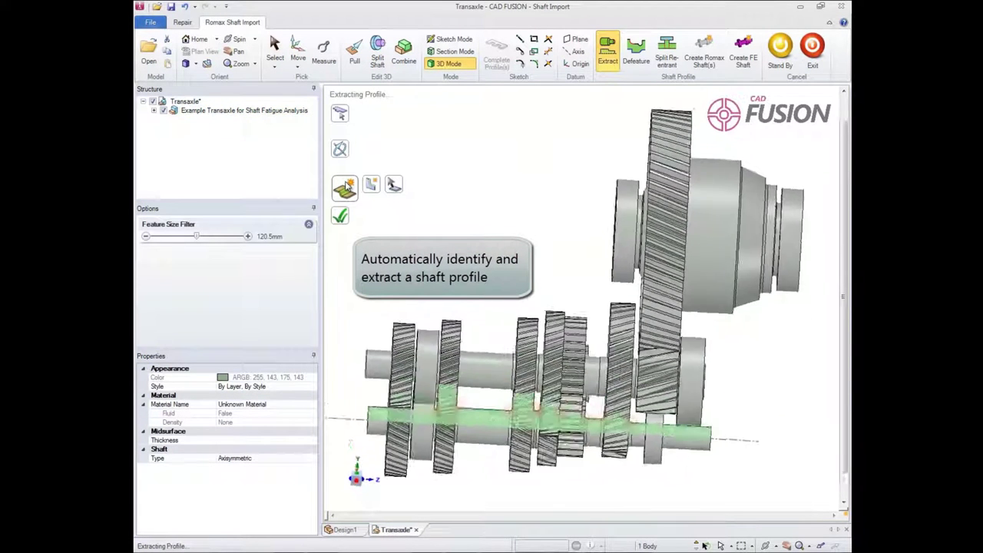
- Isolate the extracted Input Shaft and send it to RomaxDesigner with 1 mm minimum section length
right_click(497, 432)
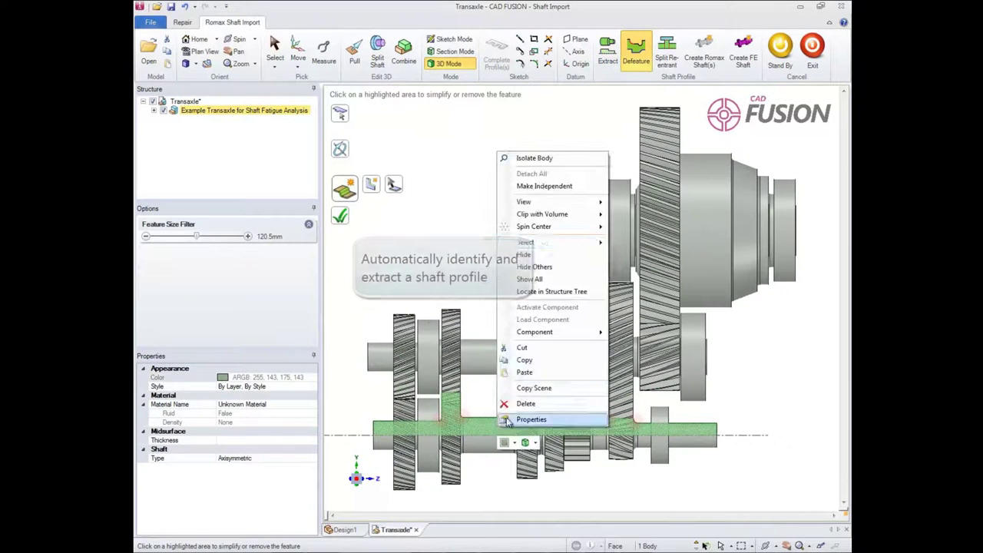
left_click(544, 165)
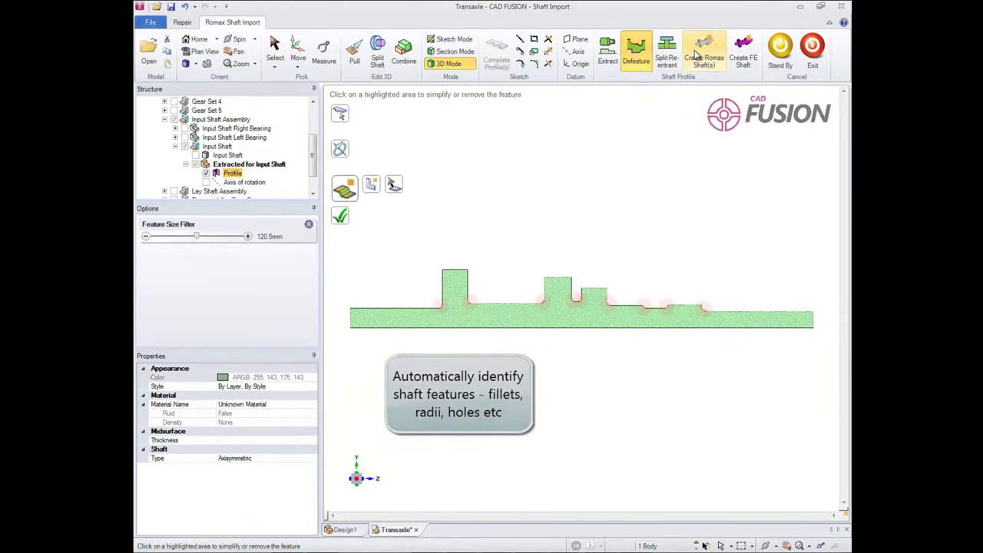
left_click(696, 55)
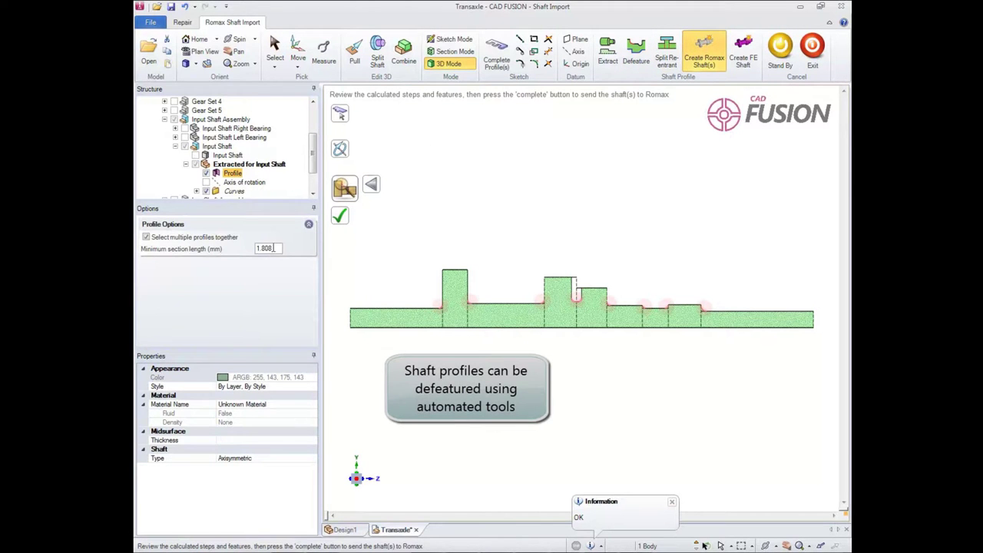
left_click_drag(273, 248, 235, 250)
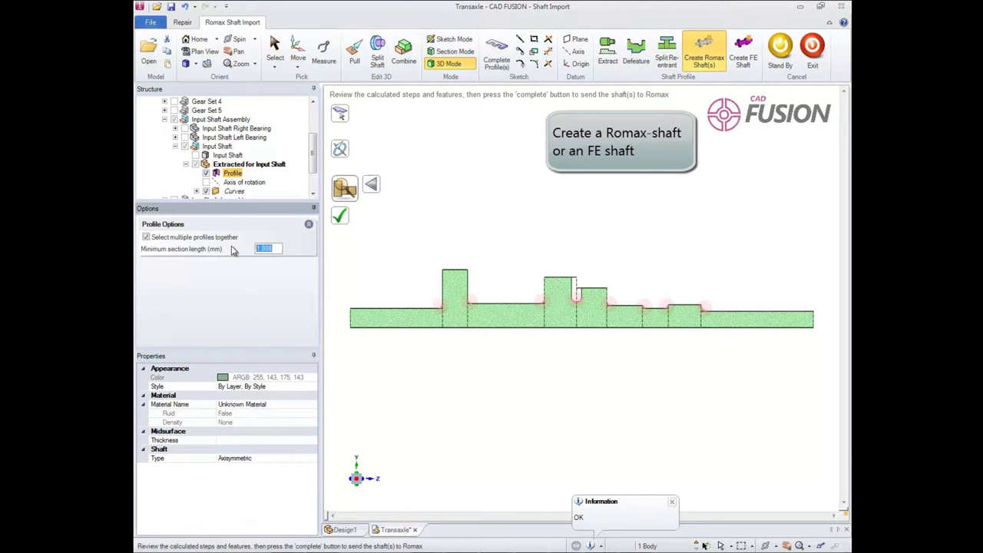
type("1")
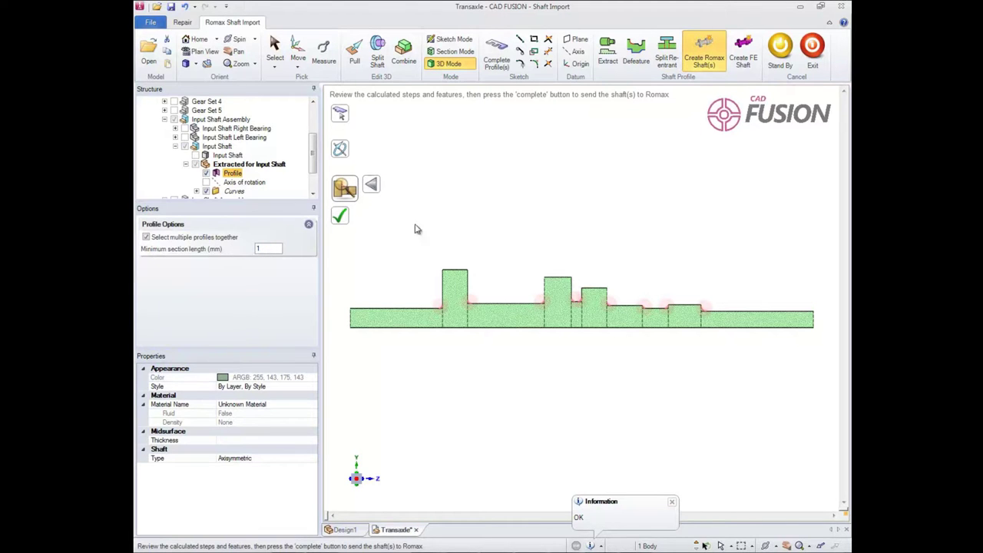
left_click(343, 220)
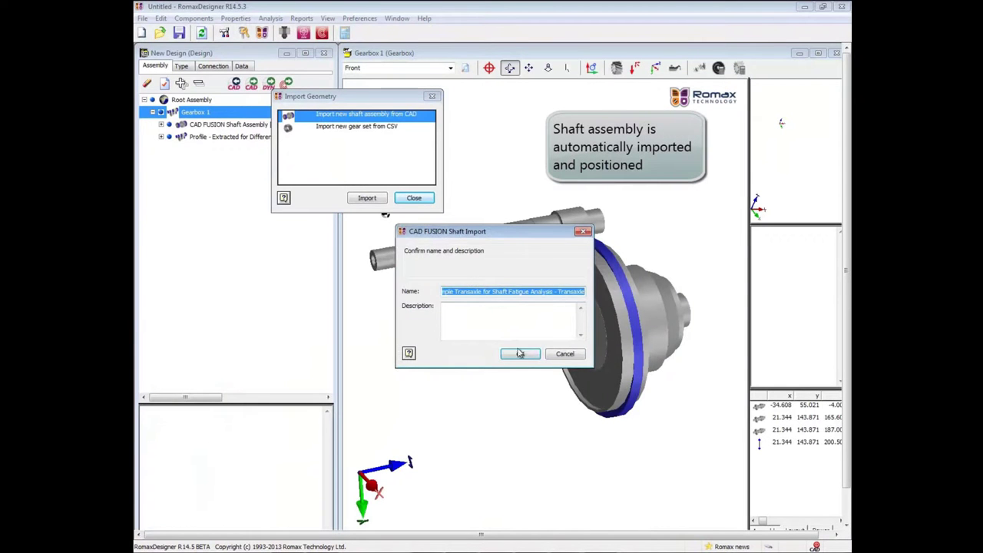
- Confirm the imported shaft assembly name, close the Shaft Worksheet and orbit Gearbox 1
left_click(520, 354)
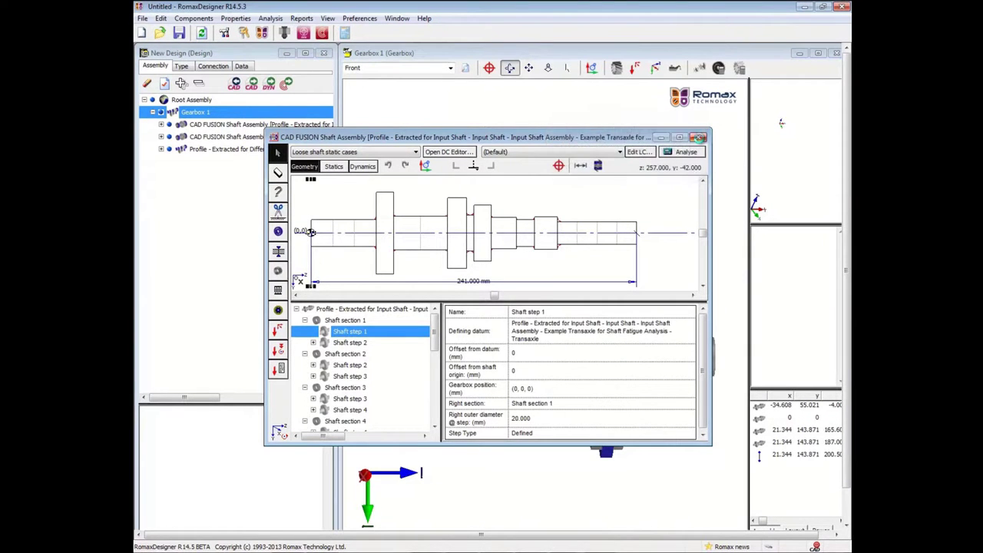
left_click(698, 137)
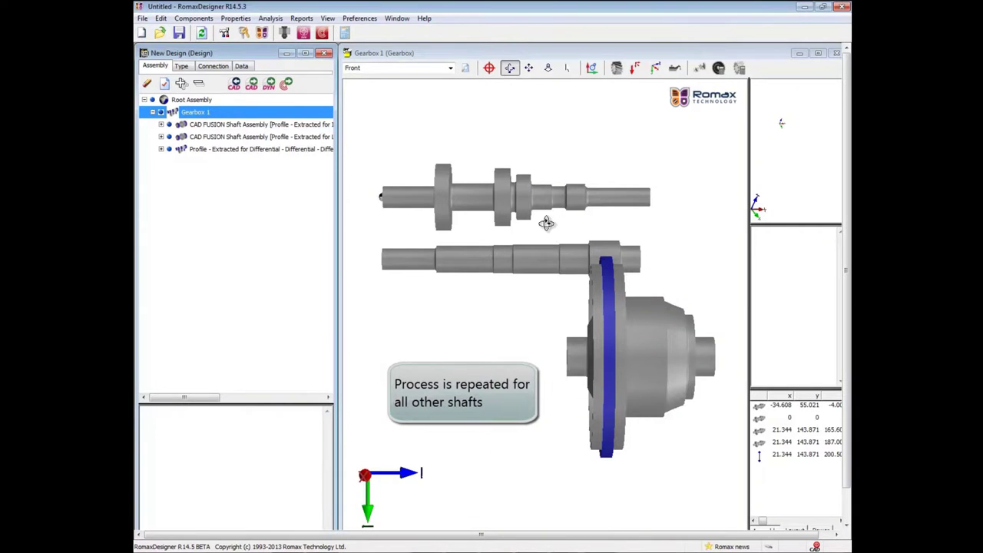
left_click_drag(546, 222, 586, 257)
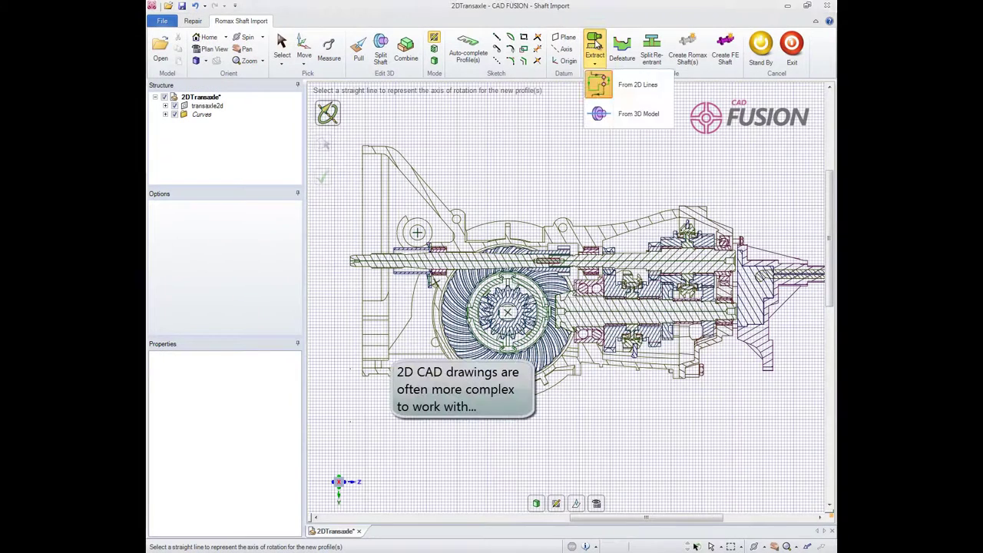
- Start a From 2D Lines extraction using the upper shaft's axis line as the centreline
left_click(596, 86)
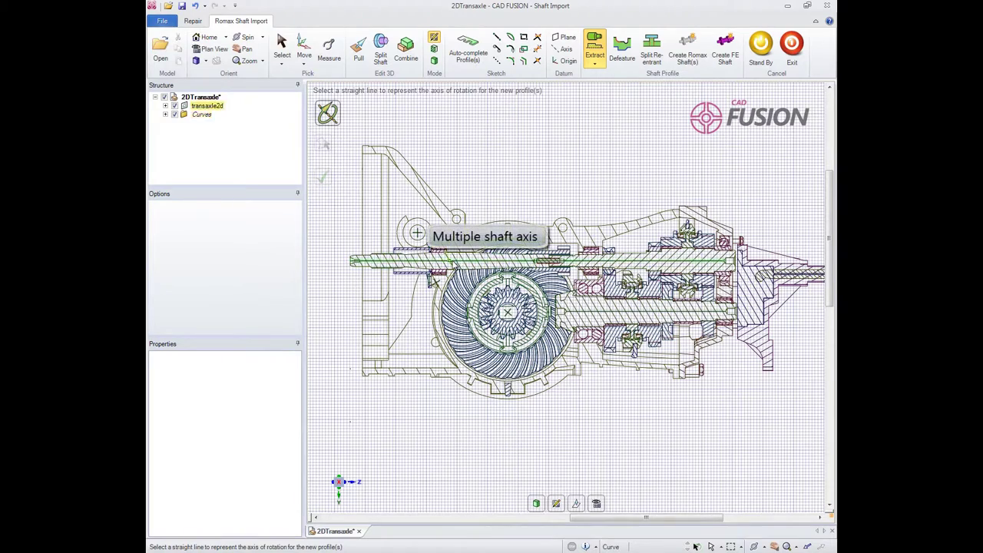
left_click(454, 262)
scroll(457, 257, "up", 5)
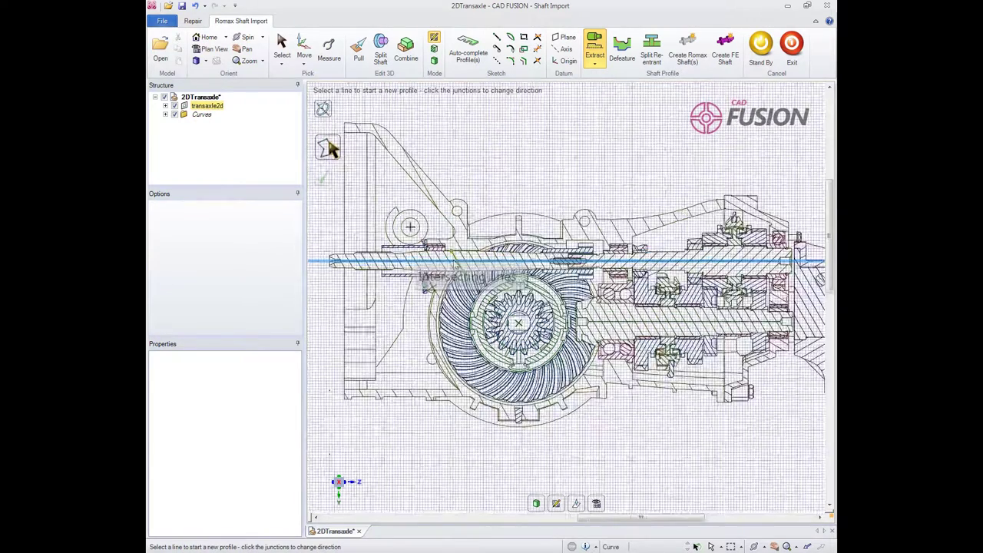
middle_click_drag(456, 257, 604, 249)
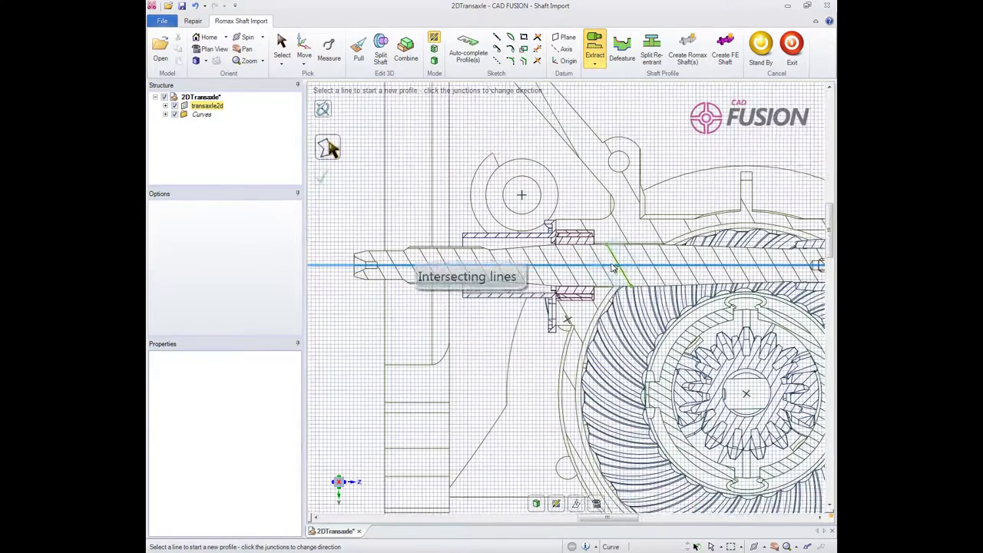
- Trace the profile along the shaft outline, rerouting at the left-end junction, and finish it
left_click(604, 248)
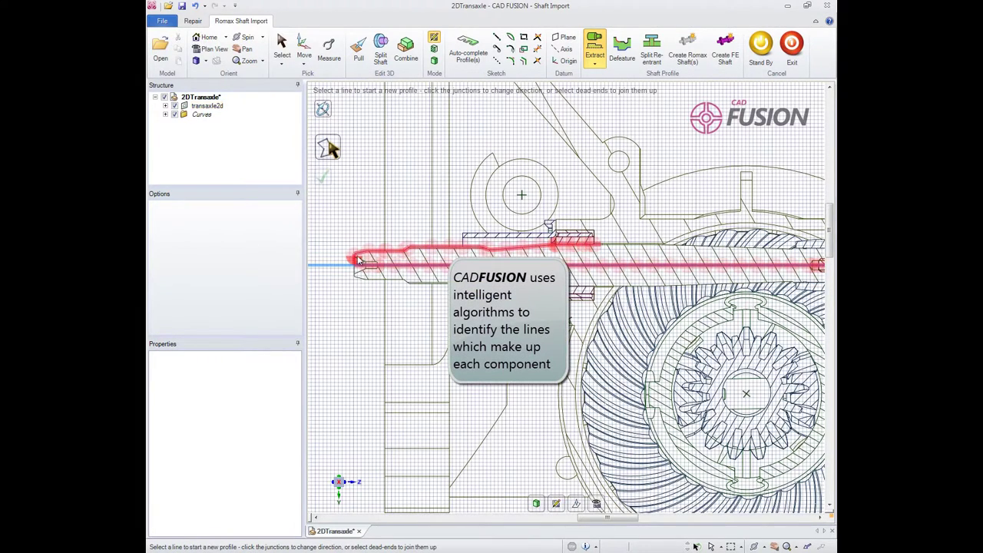
scroll(355, 263, "up", 4)
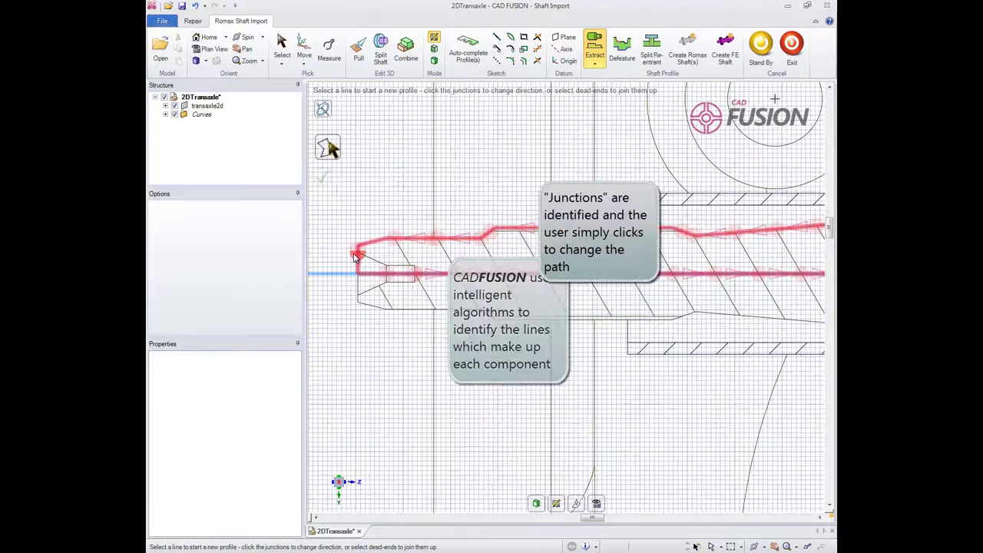
left_click(356, 256)
scroll(355, 257, "down", 2)
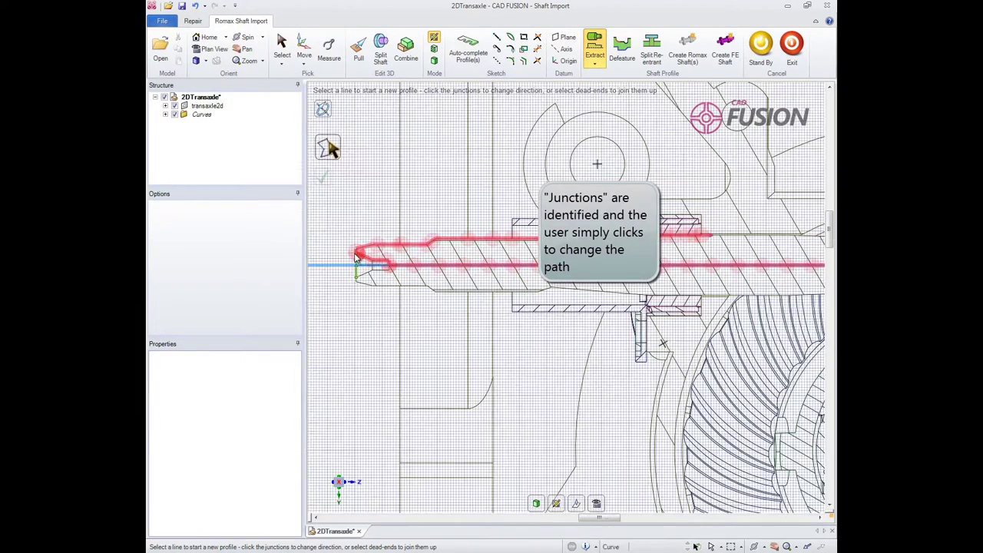
middle_click_drag(794, 298, 519, 284)
scroll(576, 281, "up", 3)
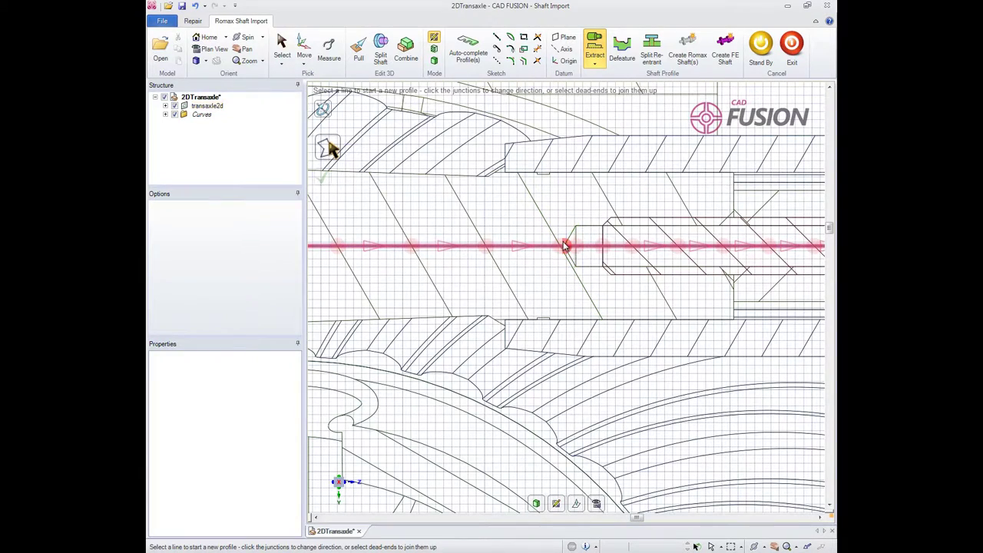
left_click(565, 246)
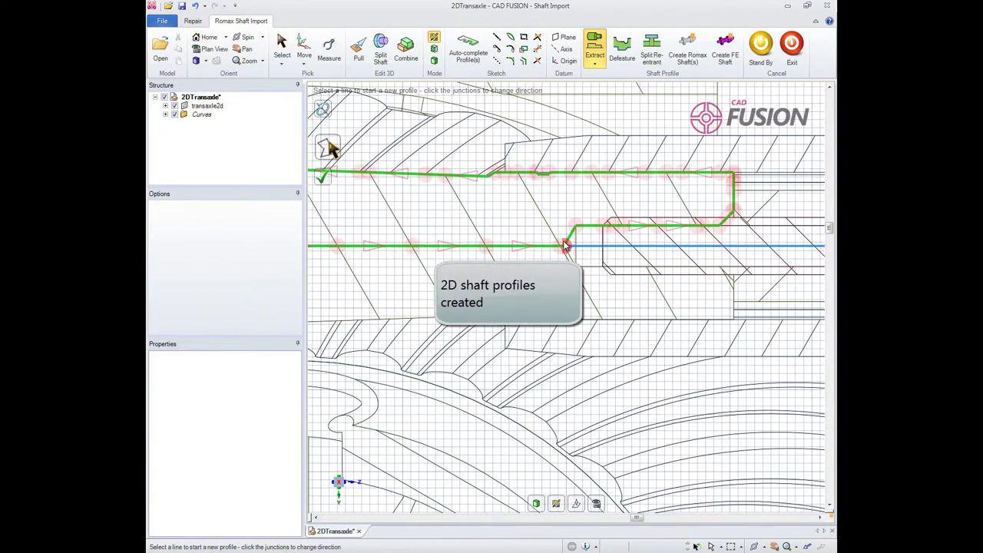
- Create a second shaft profile about a new axis line and confirm its direction
left_click(591, 231)
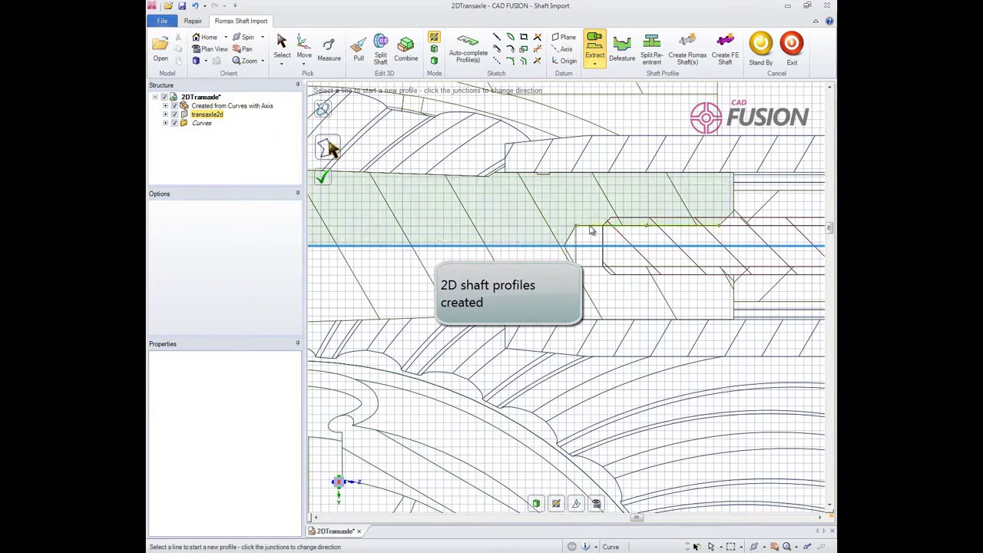
scroll(648, 262, "down", 3)
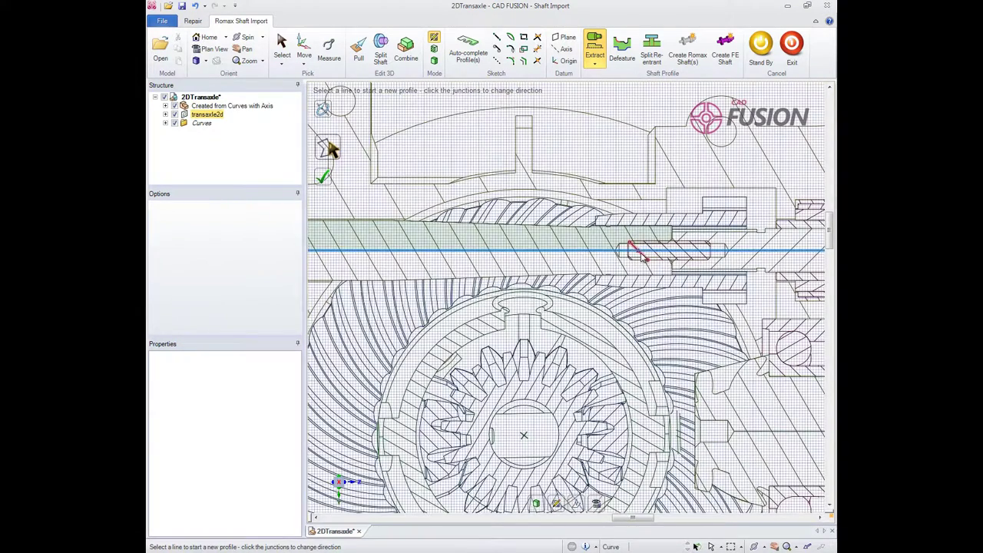
scroll(630, 278, "up", 3)
scroll(628, 279, "down", 2)
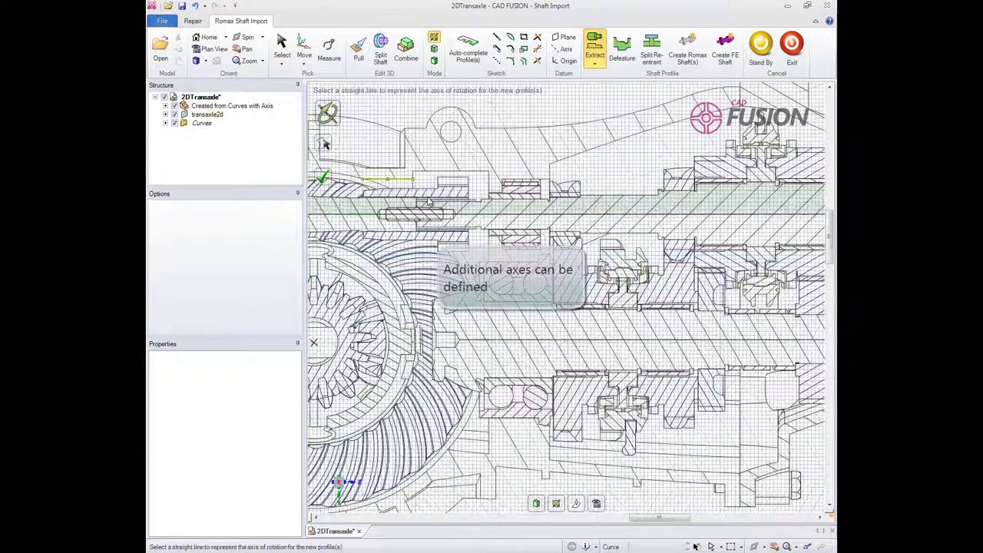
left_click(514, 343)
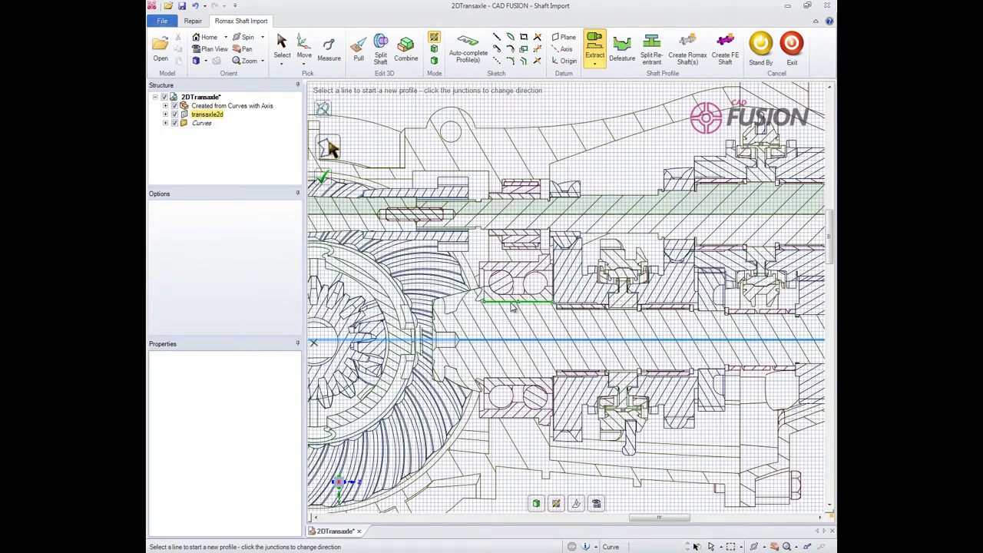
left_click(509, 306)
left_click(508, 307)
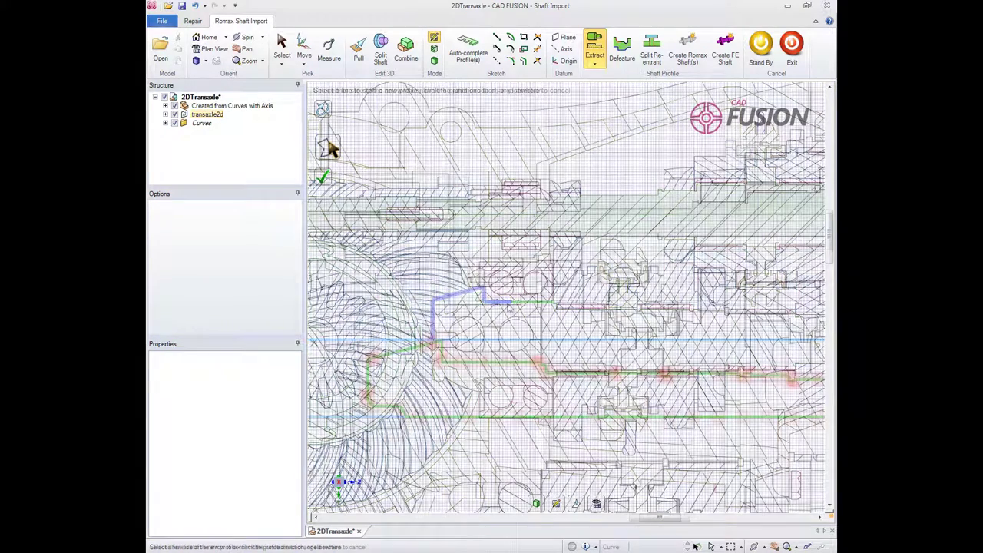
scroll(487, 345, "up", 4)
left_click(536, 410)
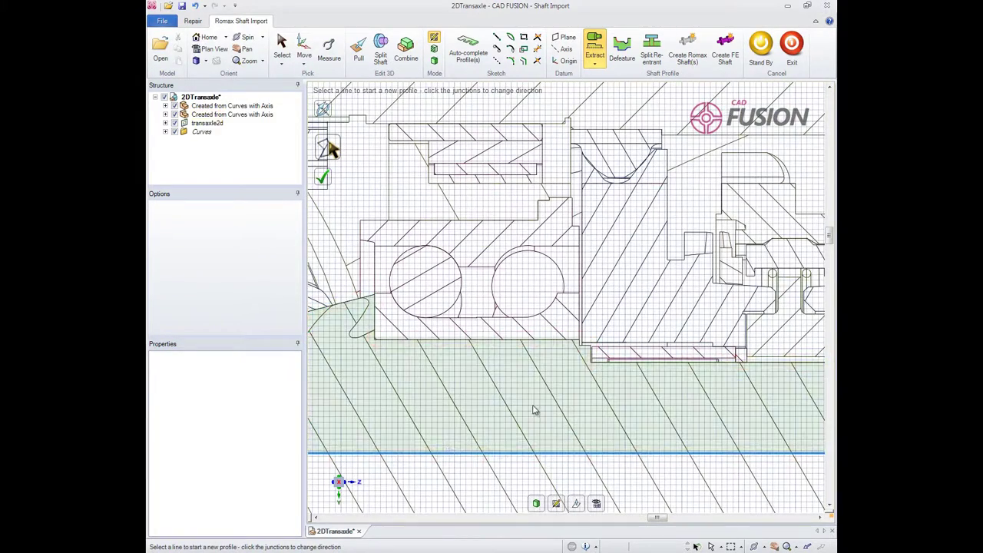
scroll(542, 412, "down", 6)
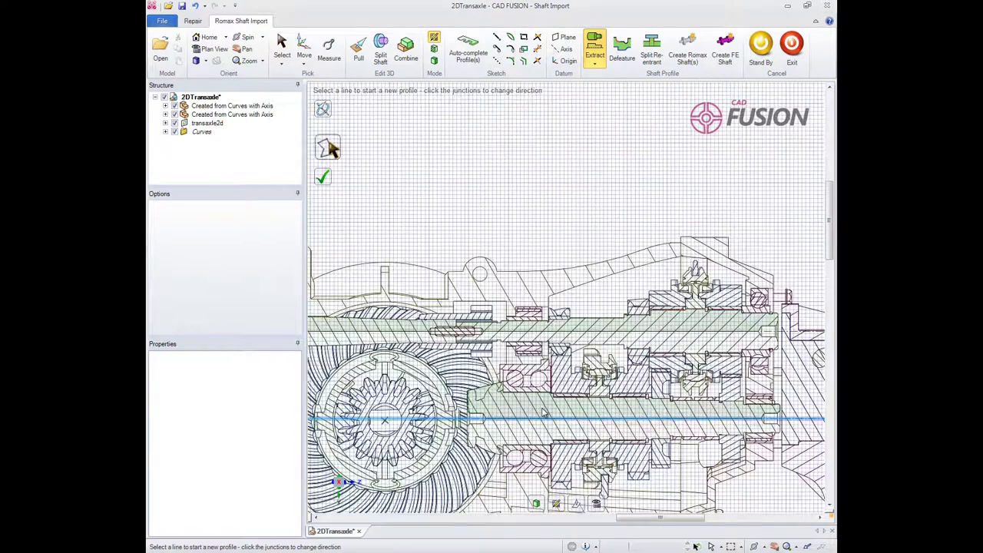
- Fit shaft sections and fatigue features to the profile at 1.950 mm minimum section length
left_click(688, 48)
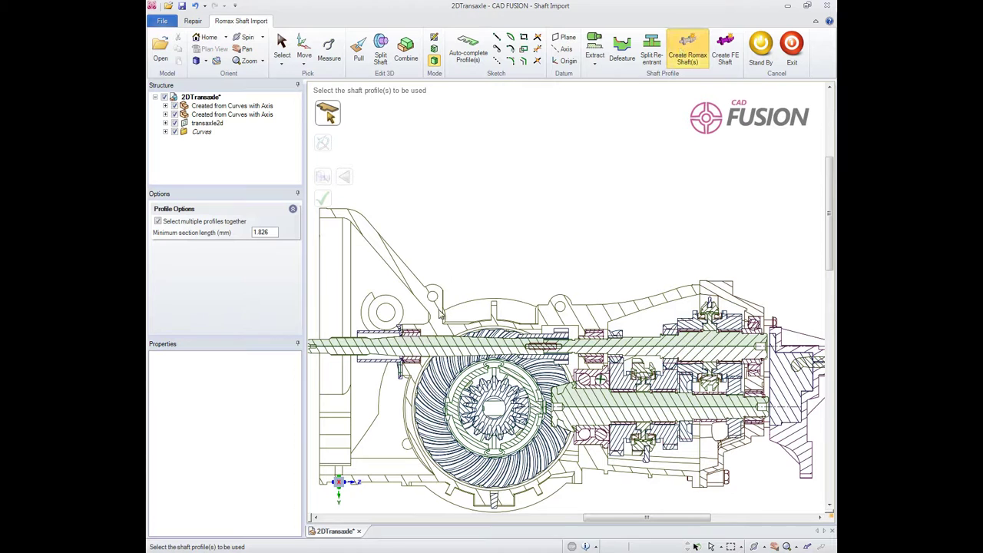
left_click(428, 342)
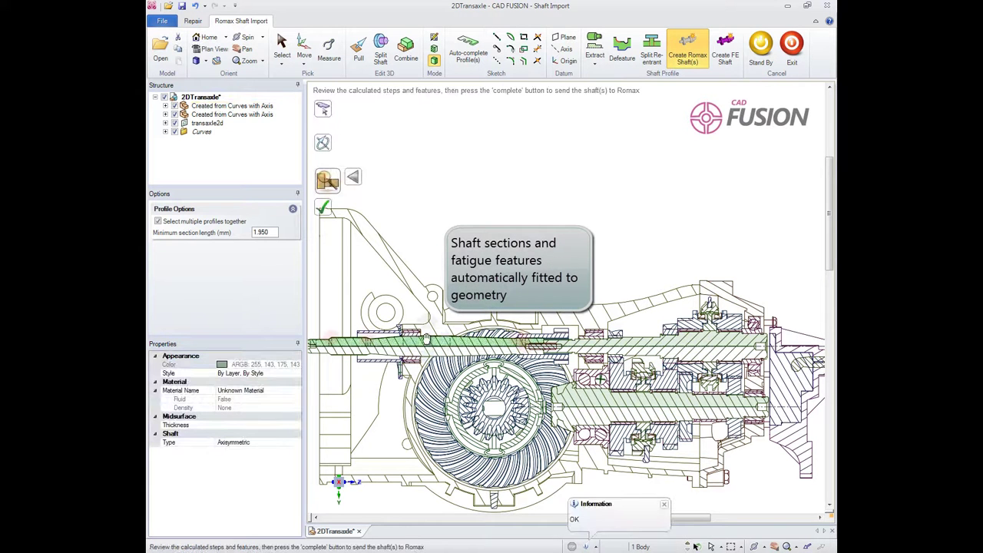
middle_click_drag(427, 342, 575, 341, "shift")
scroll(588, 347, "up", 2)
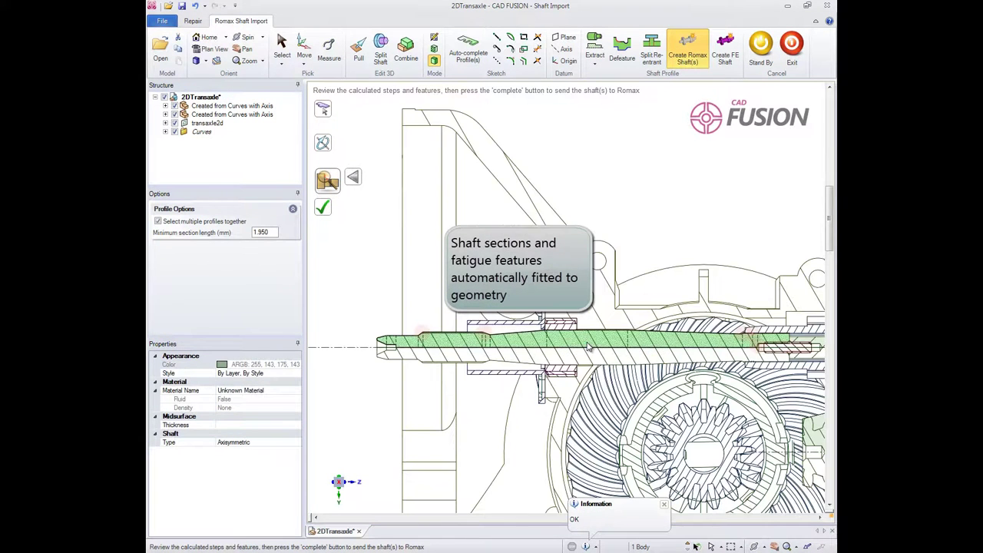
- Send the fitted shaft to RomaxDesigner, then import a new shaft assembly from CAD
left_click(325, 209)
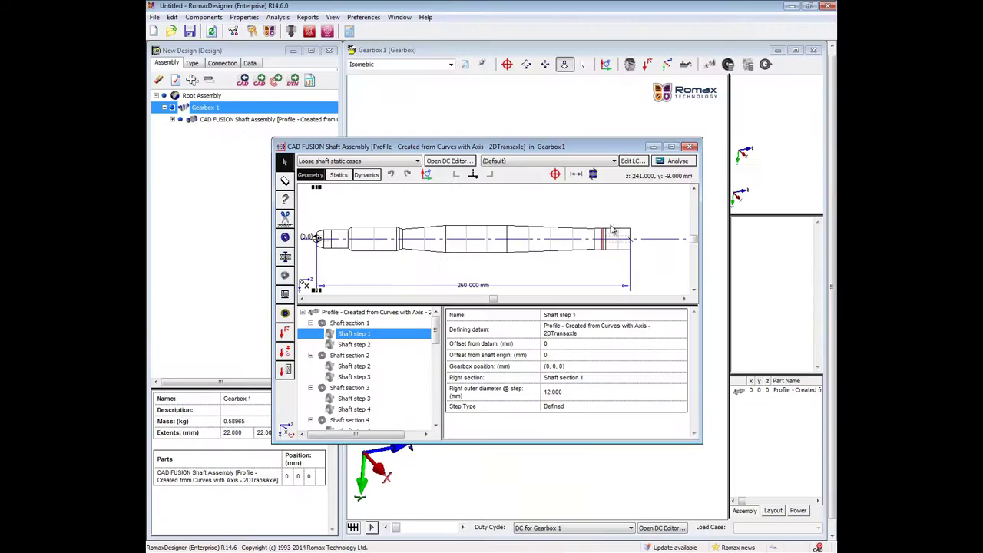
left_click(690, 147)
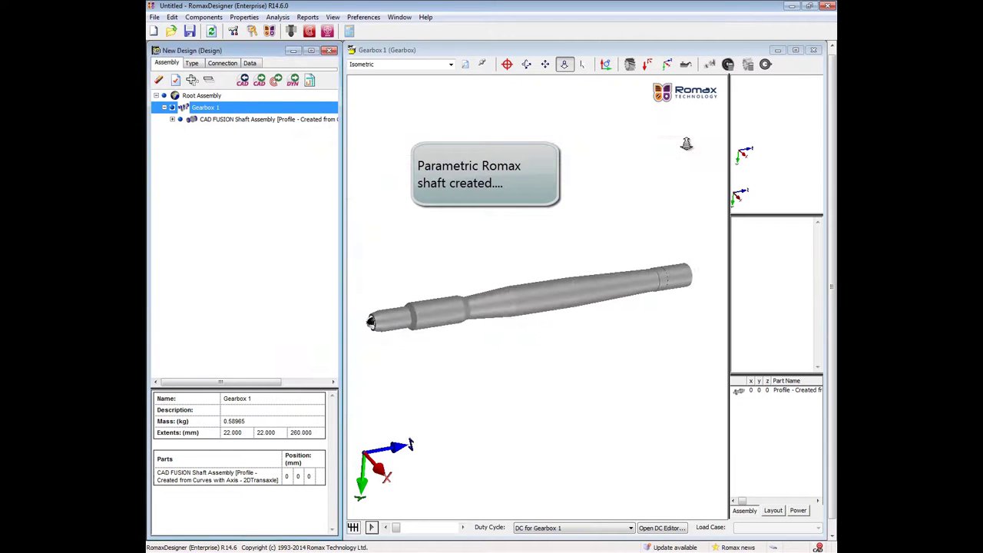
left_click(243, 82)
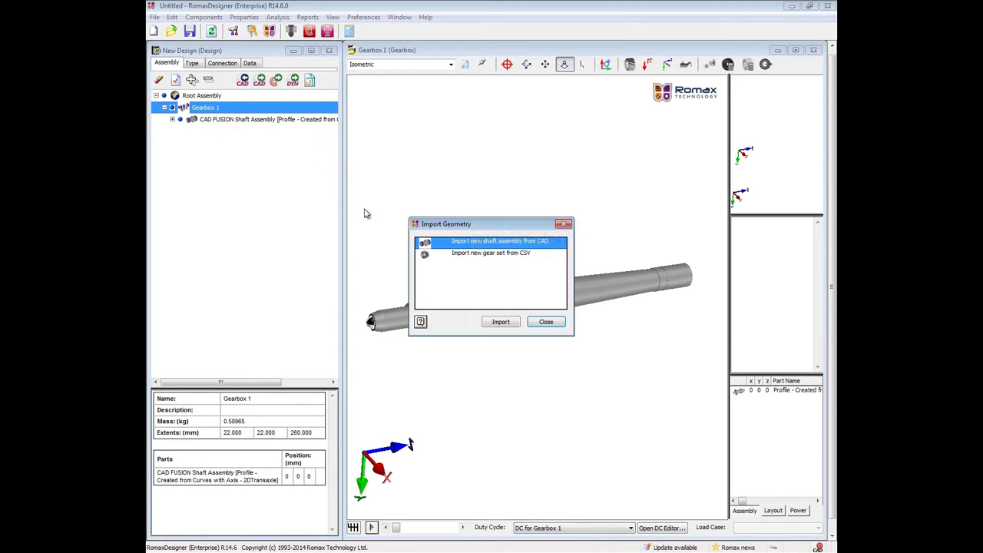
left_click(500, 321)
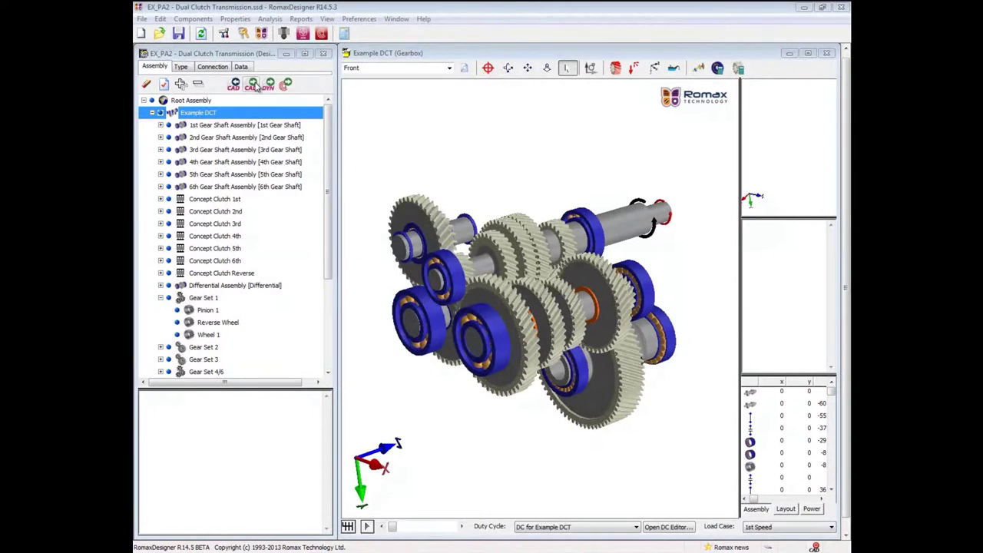
- Export the Example DCT gearbox to CAD at High detail with all options checked
left_click(254, 85)
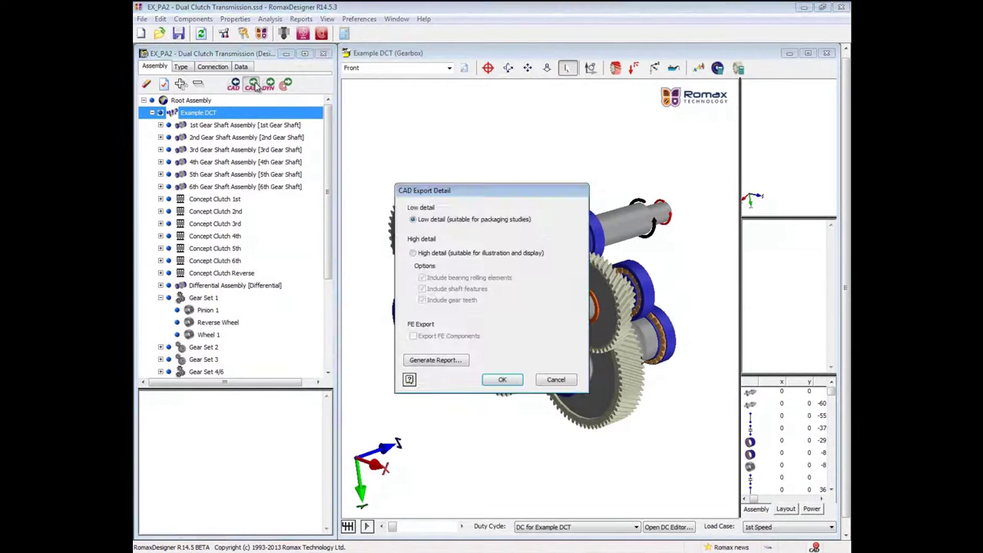
left_click(413, 253)
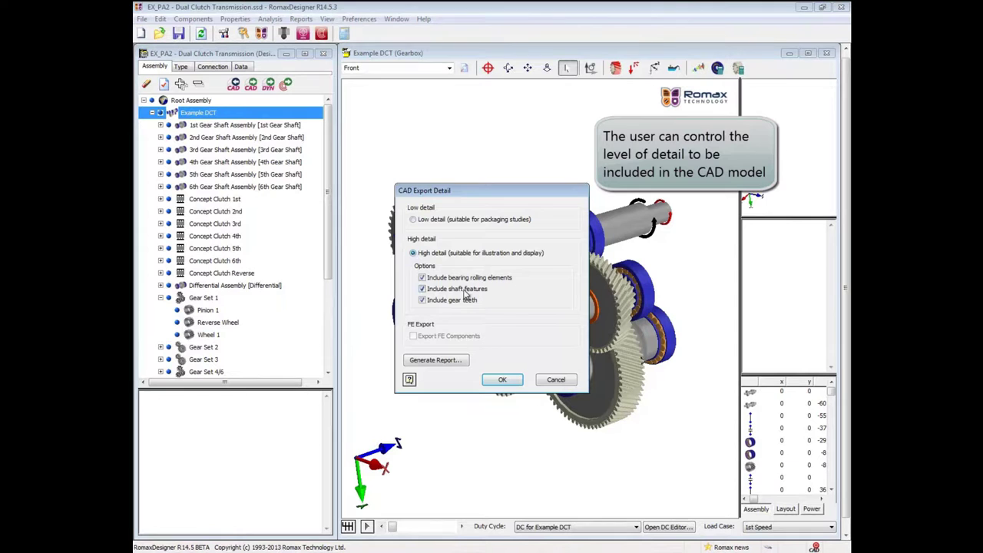
left_click(502, 379)
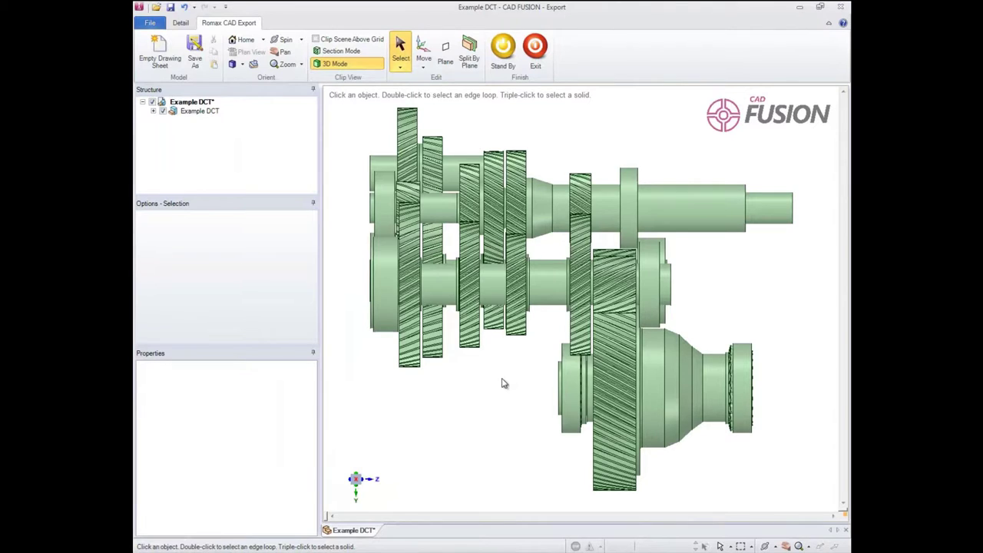
- Orbit and zoom the Example DCT model, expand its Structure tree and enlarge the panel
middle_click_drag(501, 377, 674, 405)
scroll(599, 415, "down", 3)
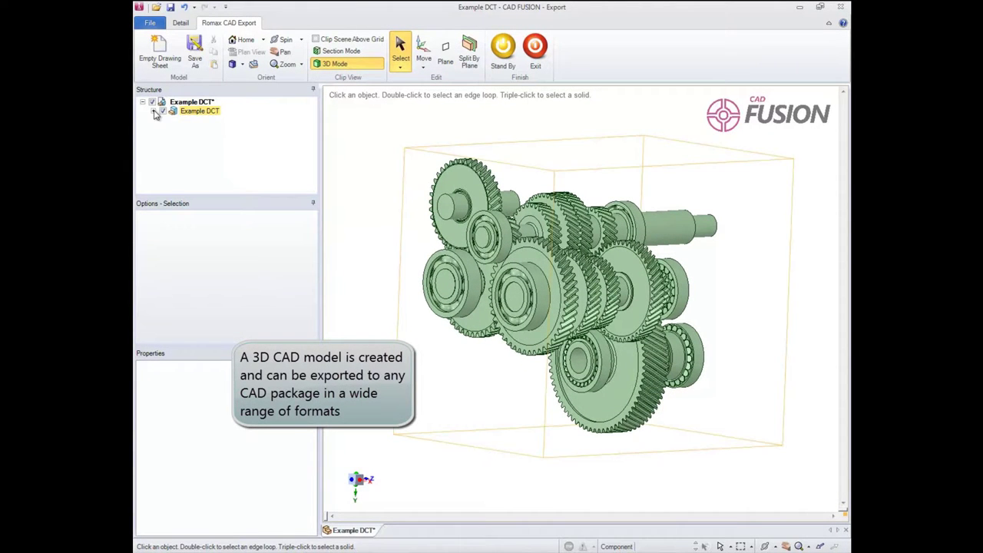
double_click(199, 110)
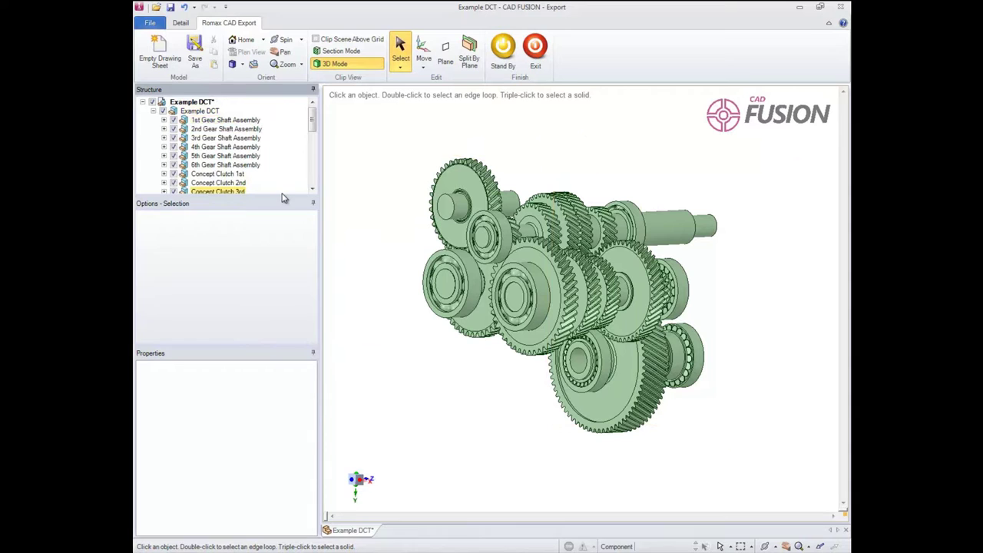
left_click_drag(282, 196, 283, 215)
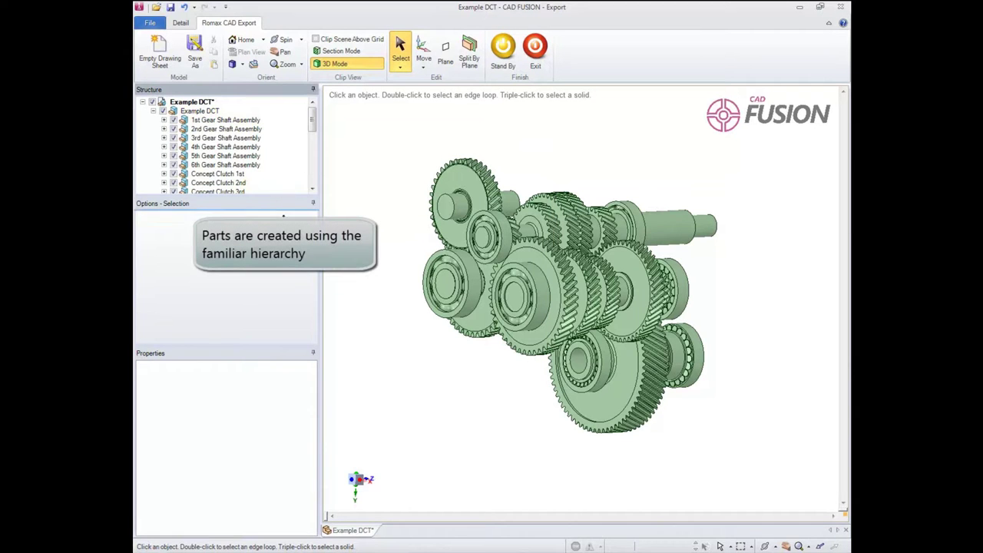
left_click_drag(286, 301, 289, 321)
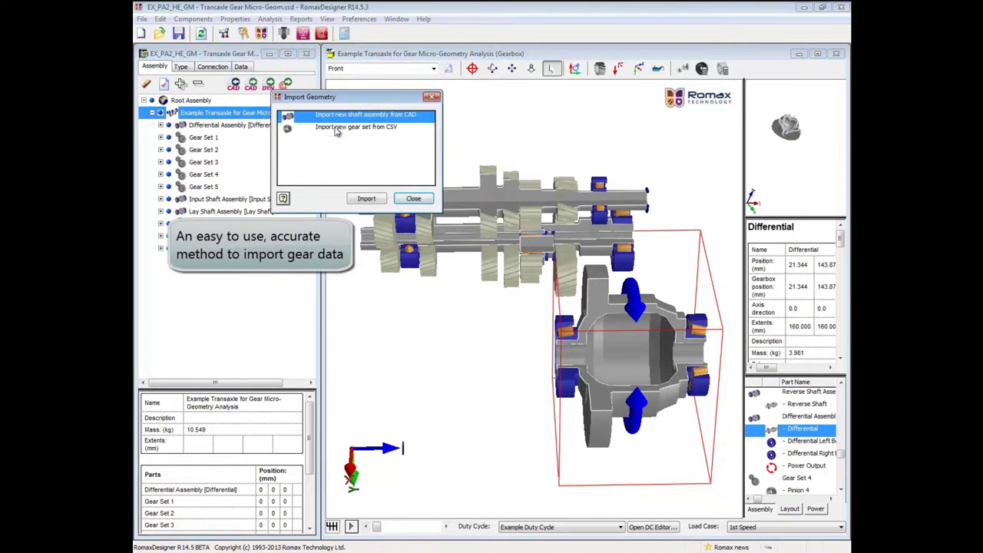
- Import Final Drive Pinion.csv as a new gear set and accept the text import preview
left_click(336, 128)
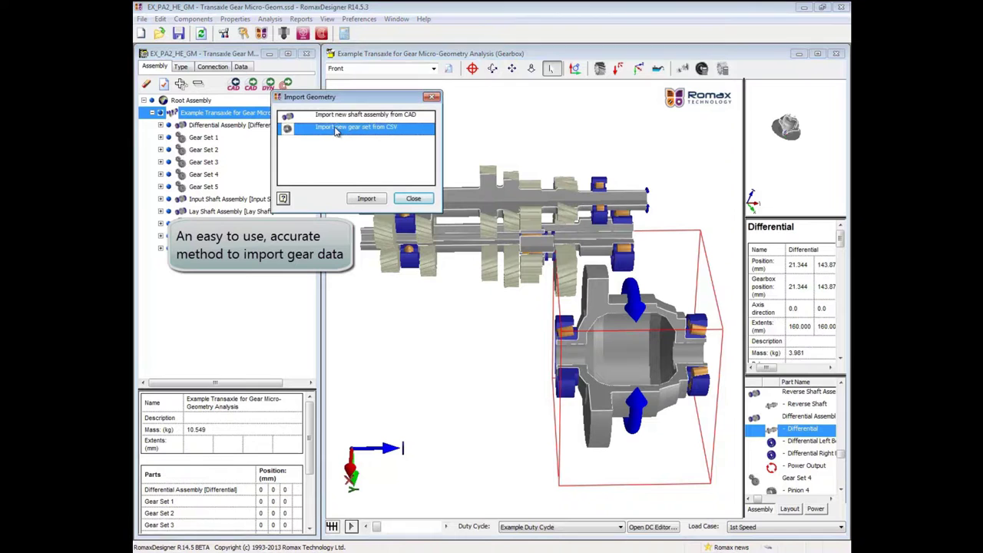
left_click(366, 198)
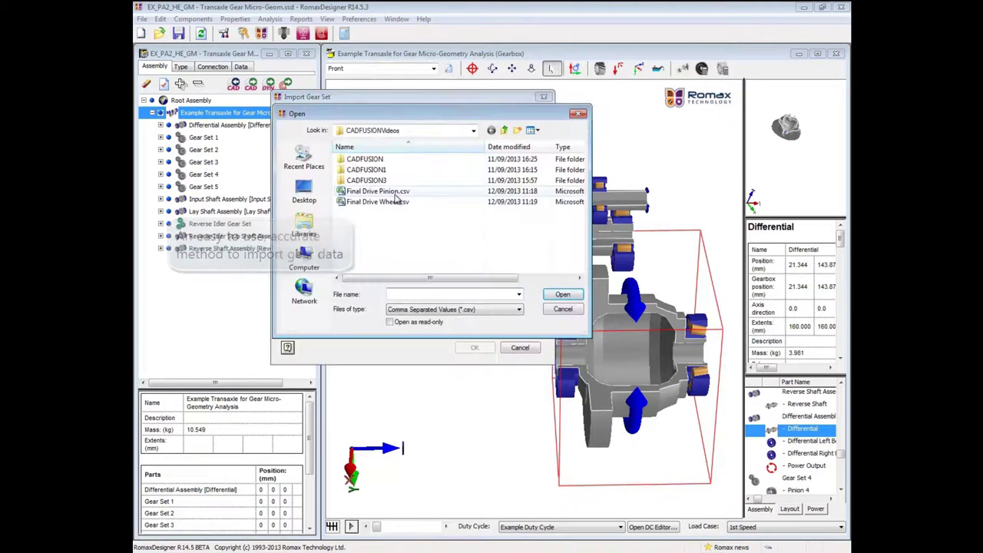
left_click(394, 194)
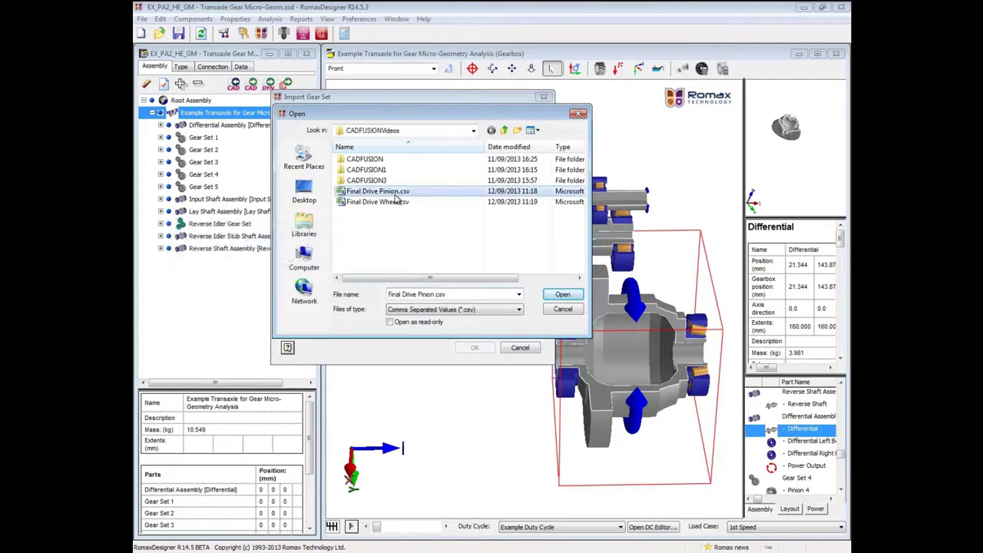
left_click(557, 297)
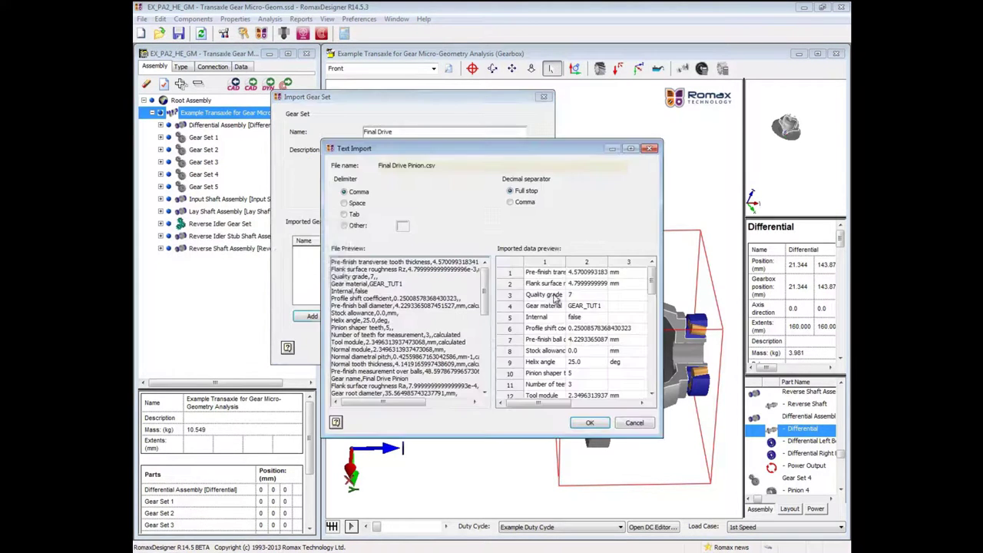
left_click(631, 149)
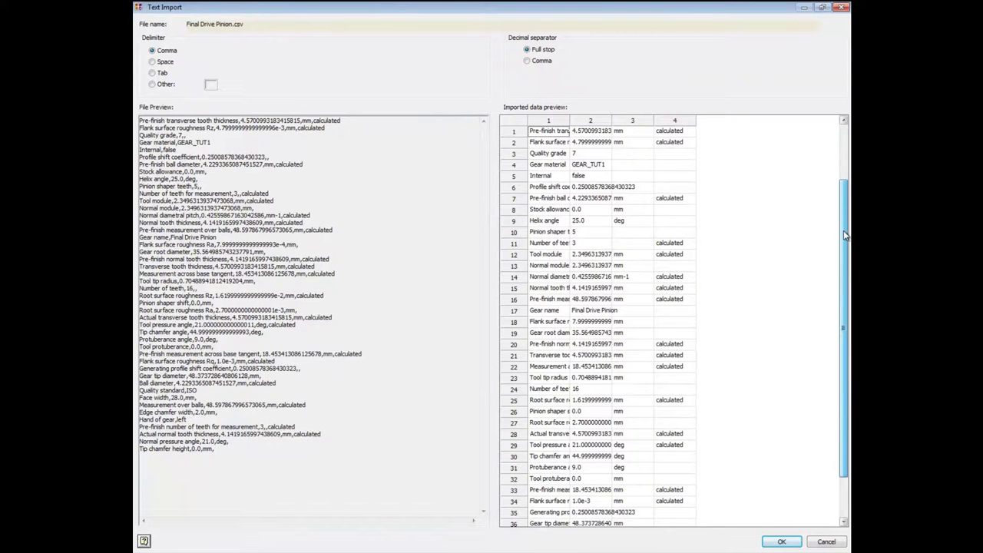
left_click_drag(850, 261, 848, 286)
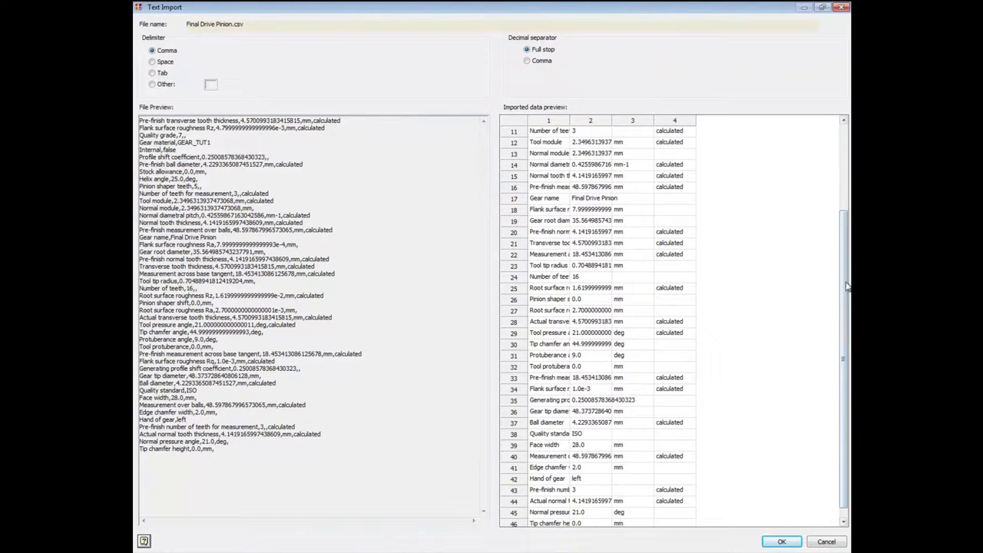
left_click(781, 543)
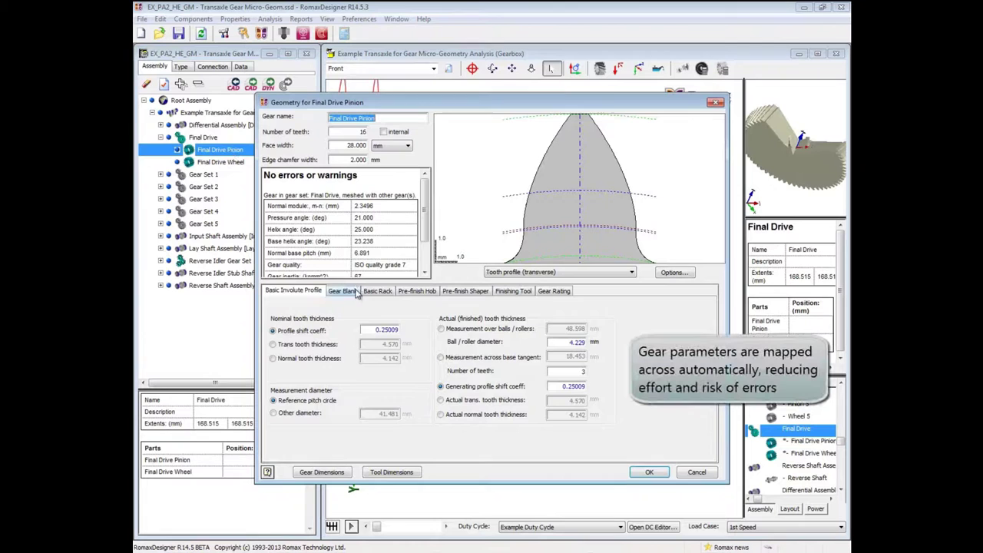
- Review the pinion's basic rack and involute profile parameters, then accept the geometry
left_click(378, 292)
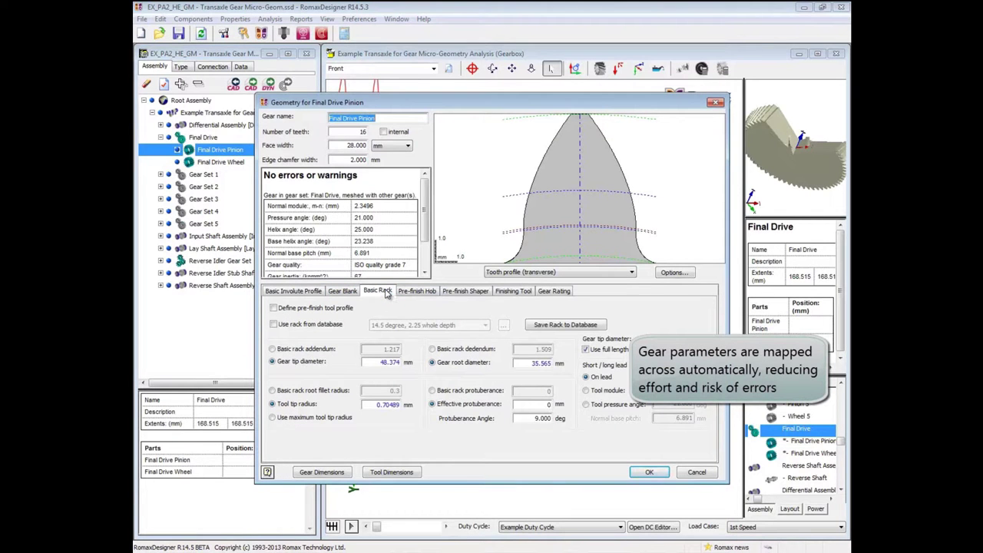
left_click(297, 292)
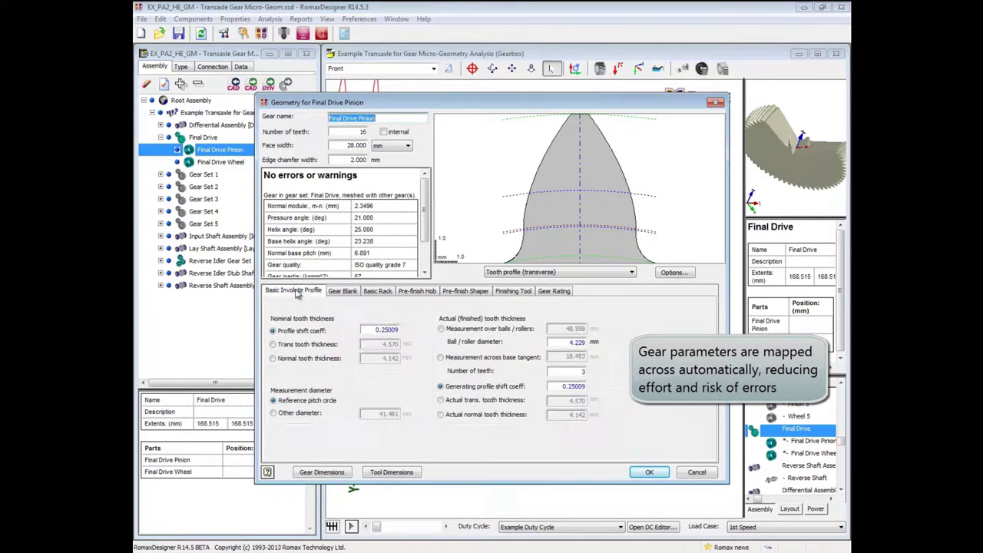
left_click(647, 474)
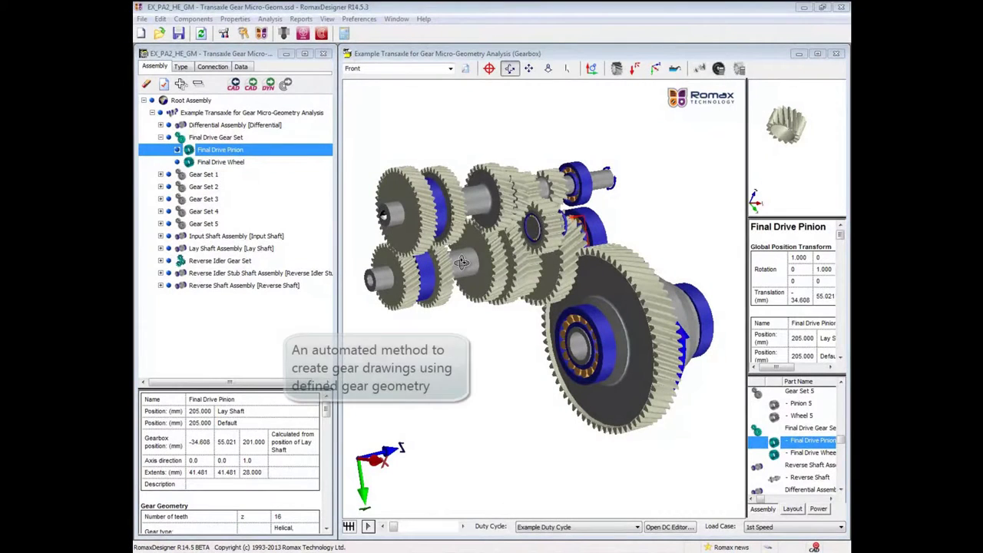
left_click(221, 152)
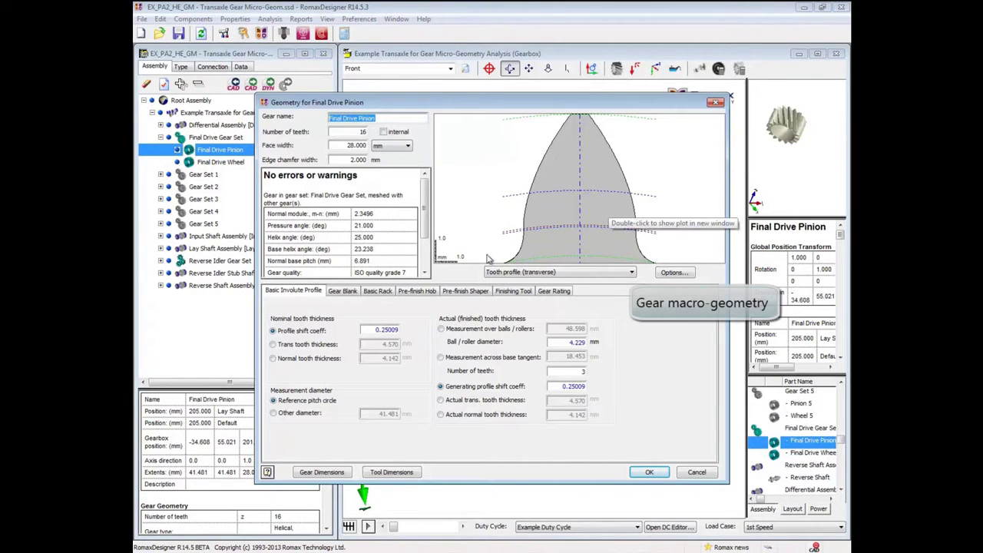
left_click(418, 291)
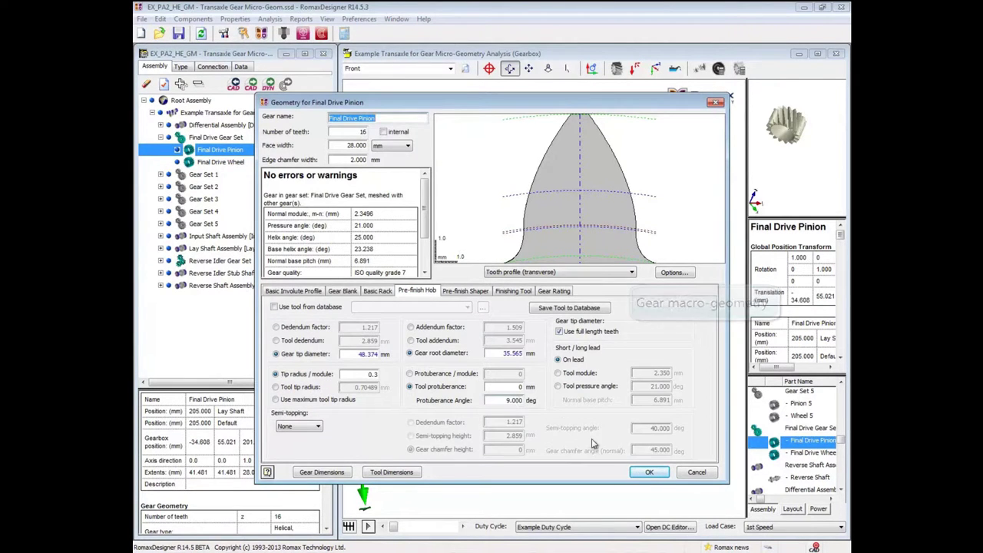
left_click(648, 471)
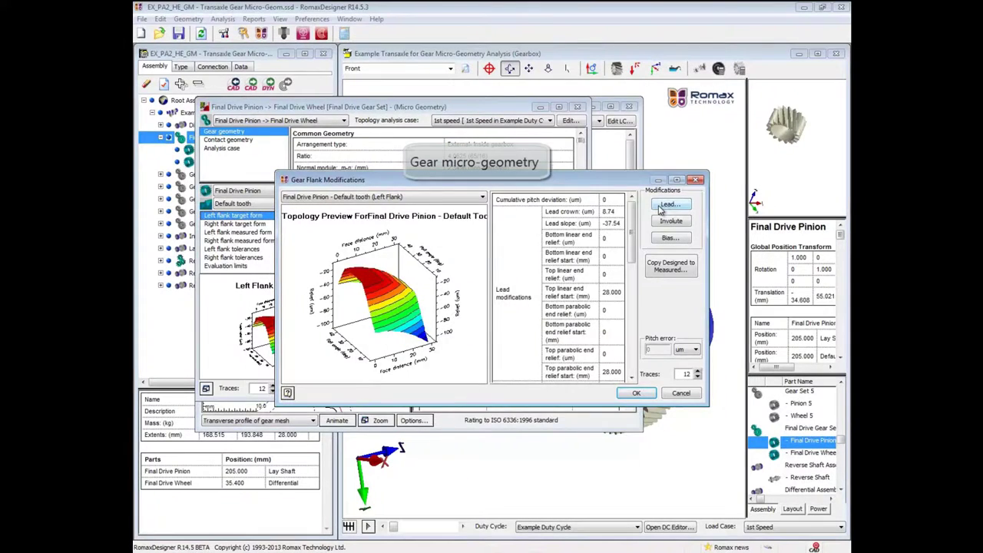
- Apply the left-flank lead crown 8.74, lead slope -37.54 and 34.96 µm involute reliefs
left_click(662, 205)
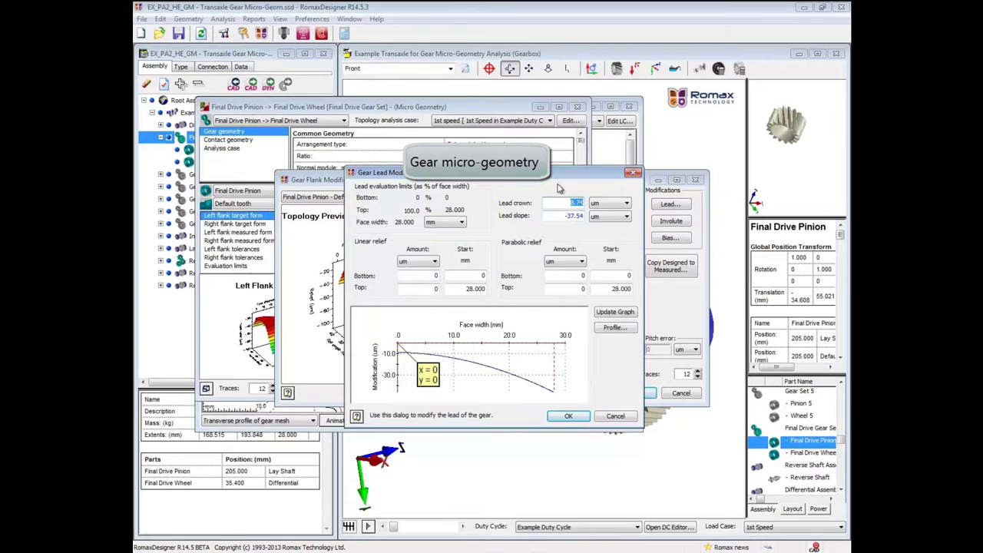
left_click(569, 415)
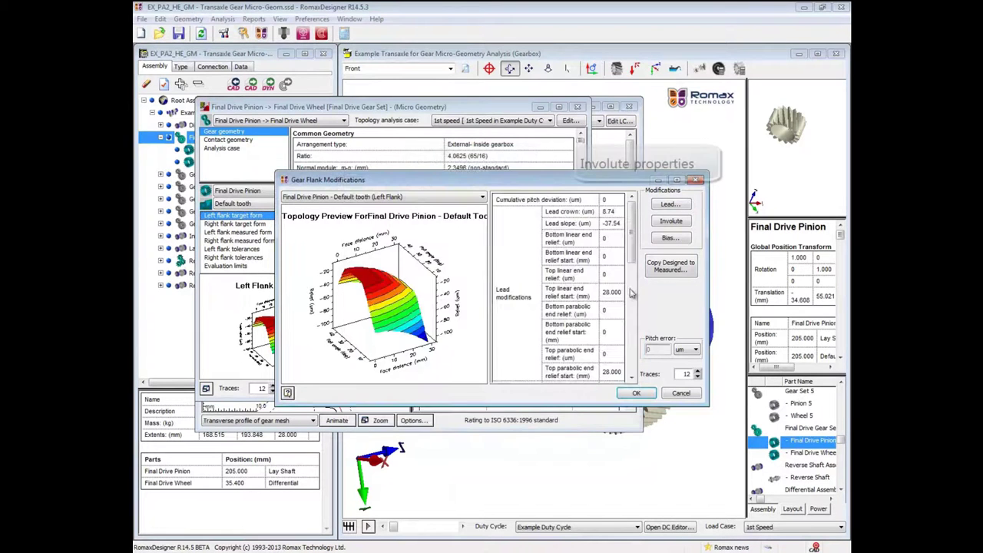
left_click(667, 222)
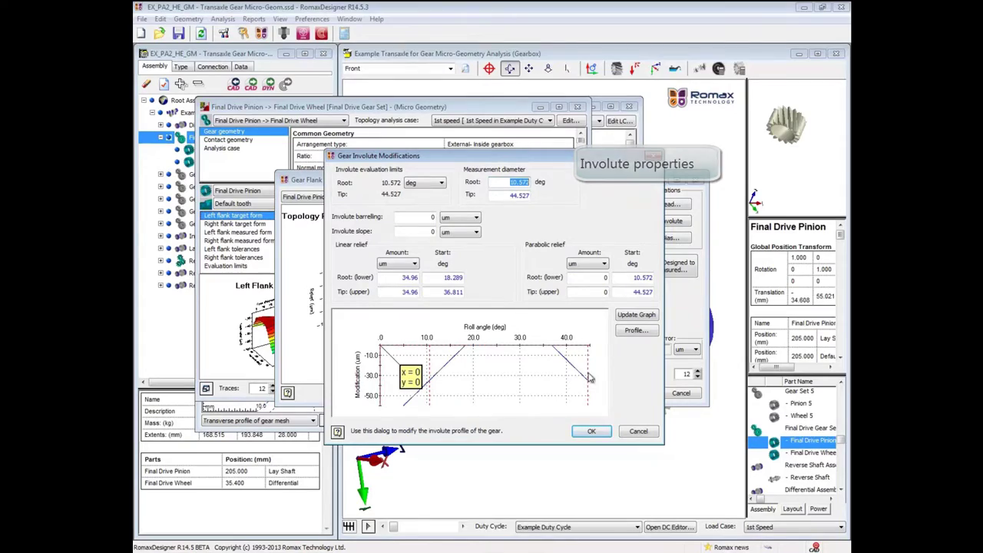
left_click(588, 432)
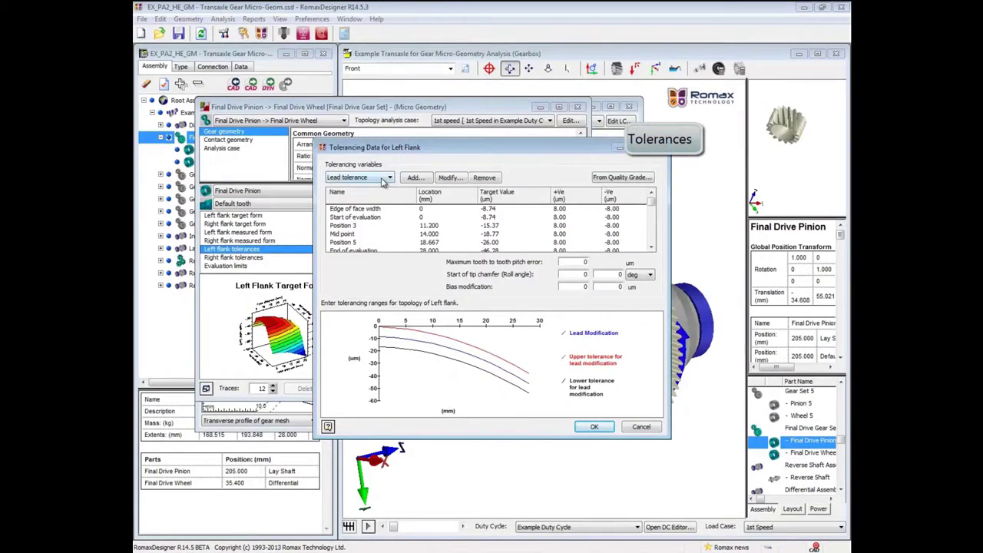
- Set the left-flank involute tolerance data and accept the tolerances
left_click(384, 181)
left_click(361, 189)
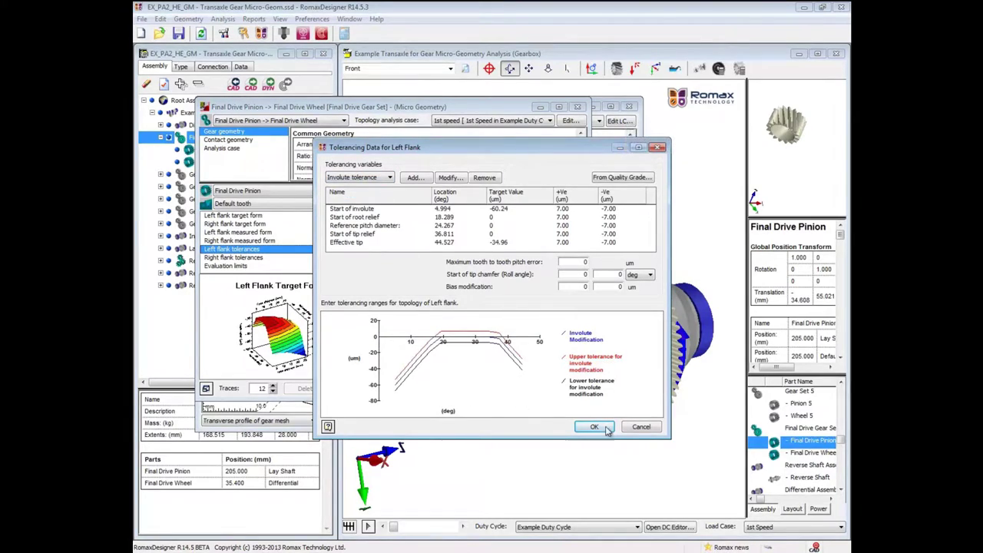
left_click(607, 431)
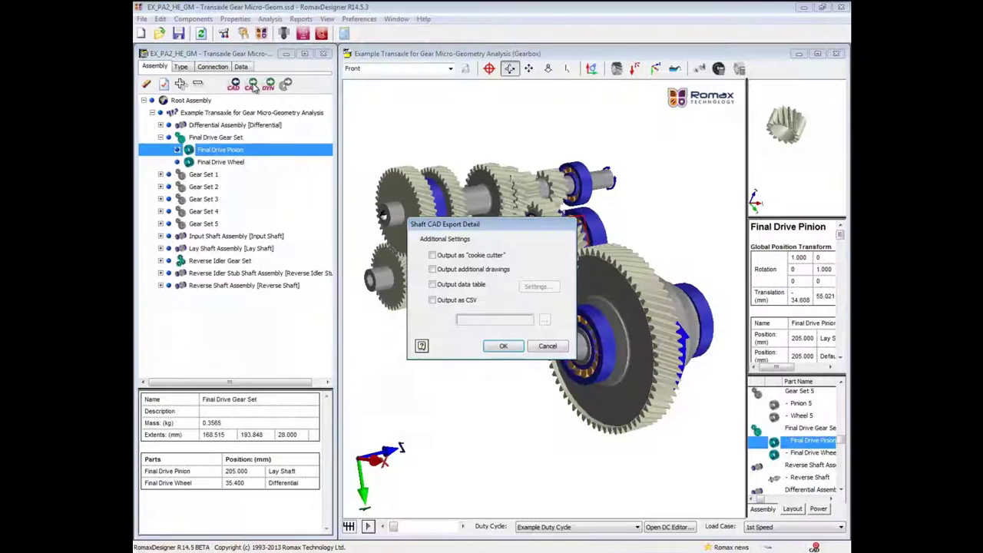
- Enable additional drawings and a data table in Shaft CAD Export Detail, reviewing the Detailed Helical Gear fields
left_click(432, 269)
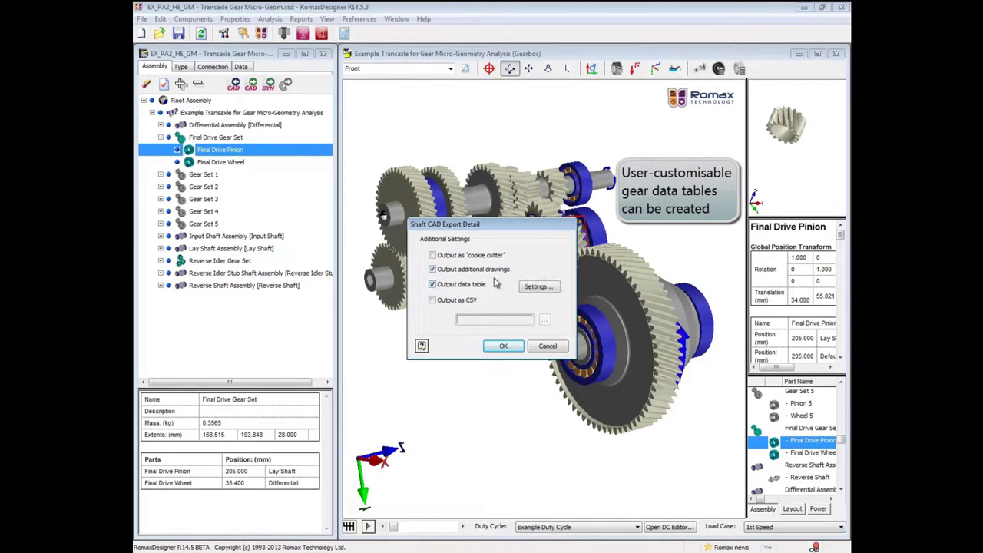
left_click(538, 287)
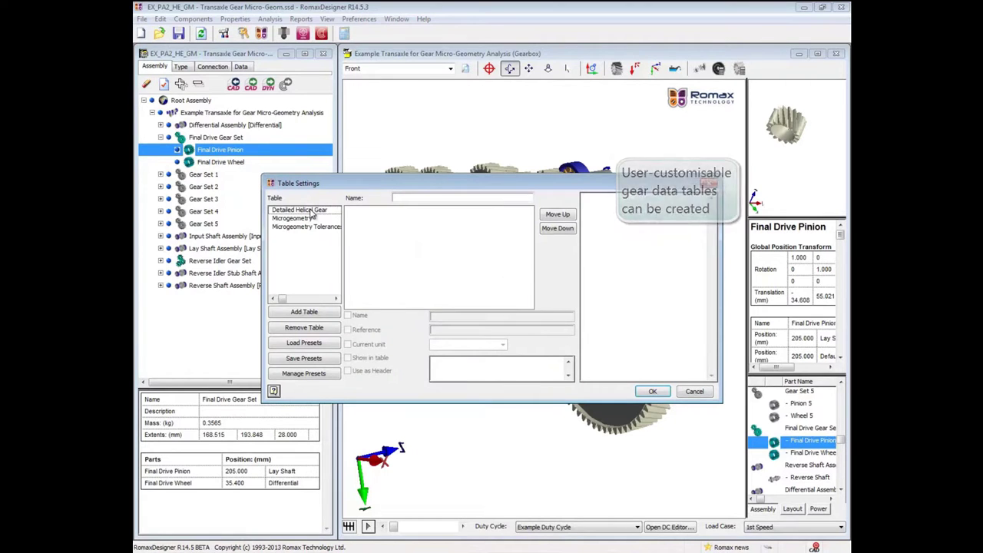
left_click(310, 211)
left_click_drag(529, 221, 530, 289)
scroll(530, 289, "up", 5)
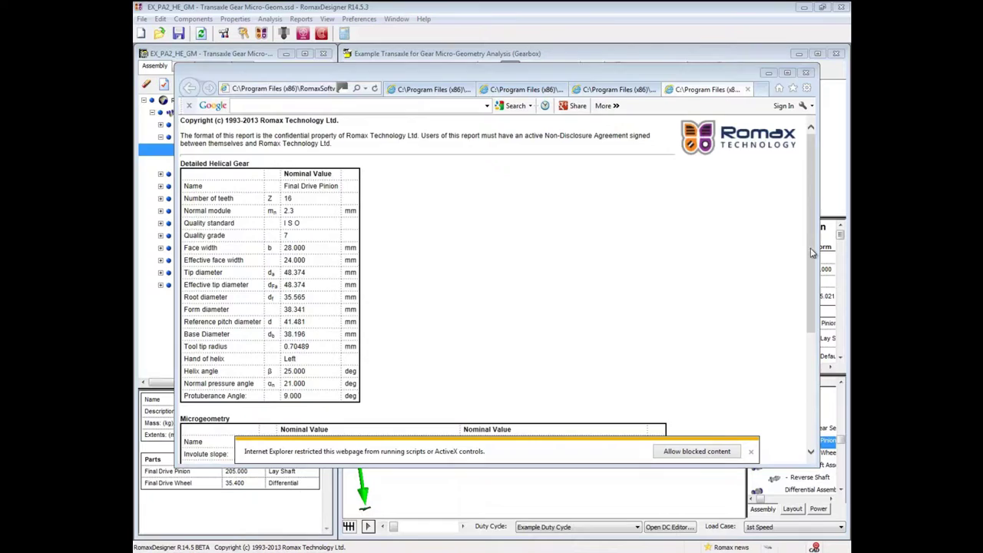
- Scroll the exported report down to the Microgeometry and Microgeometry Tolerances tables
left_click_drag(813, 253, 816, 357)
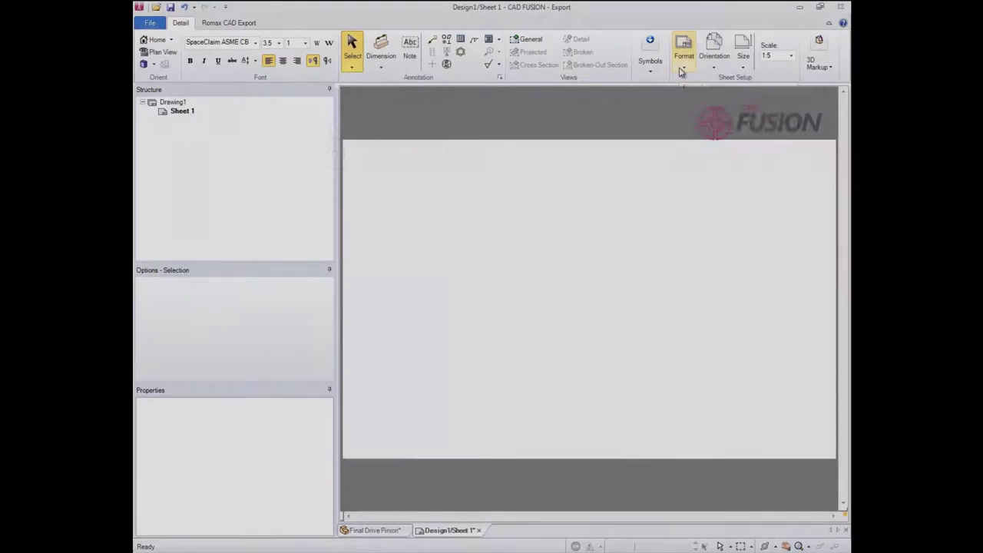
- Browse the drawing sheet format list for the Final Drive Pinion drawing
left_click(684, 54)
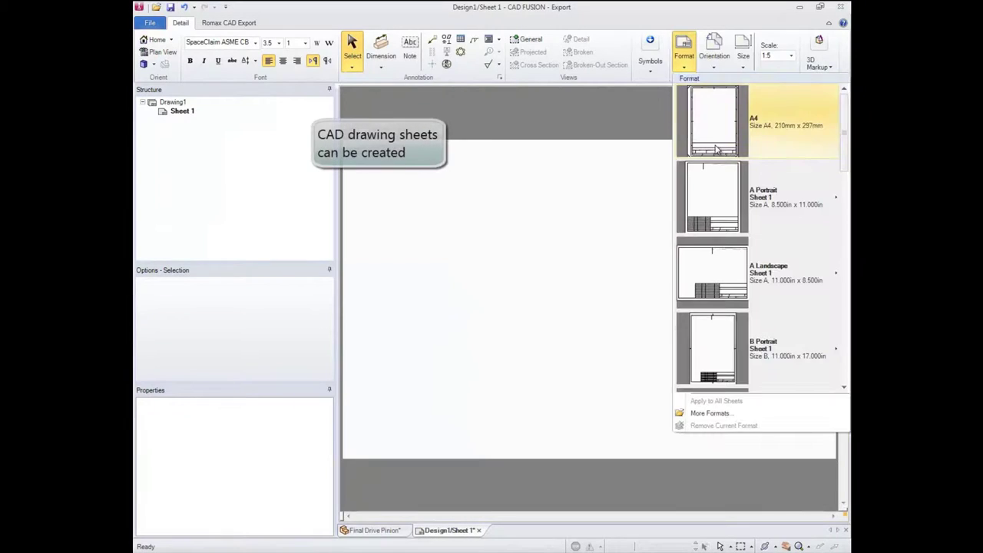
scroll(836, 143, "down", 3)
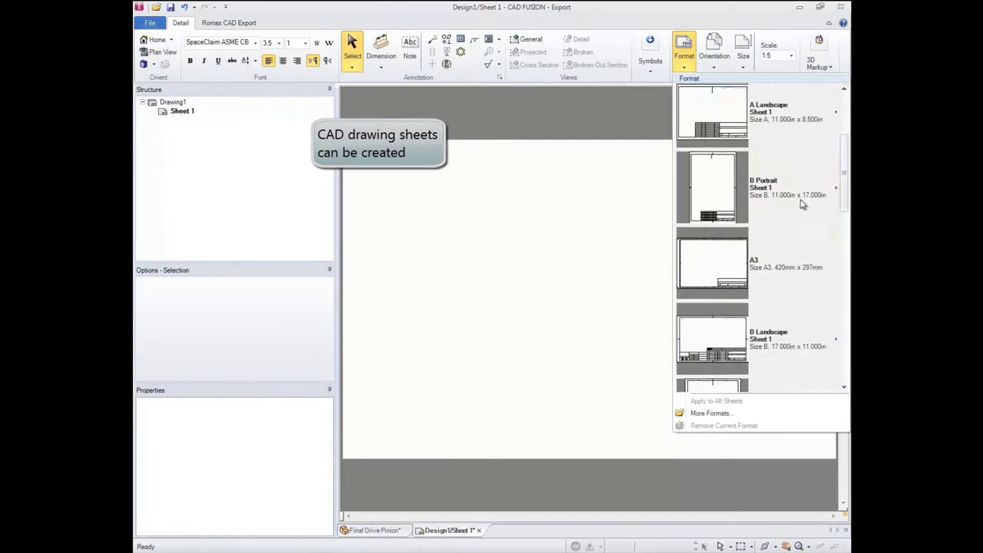